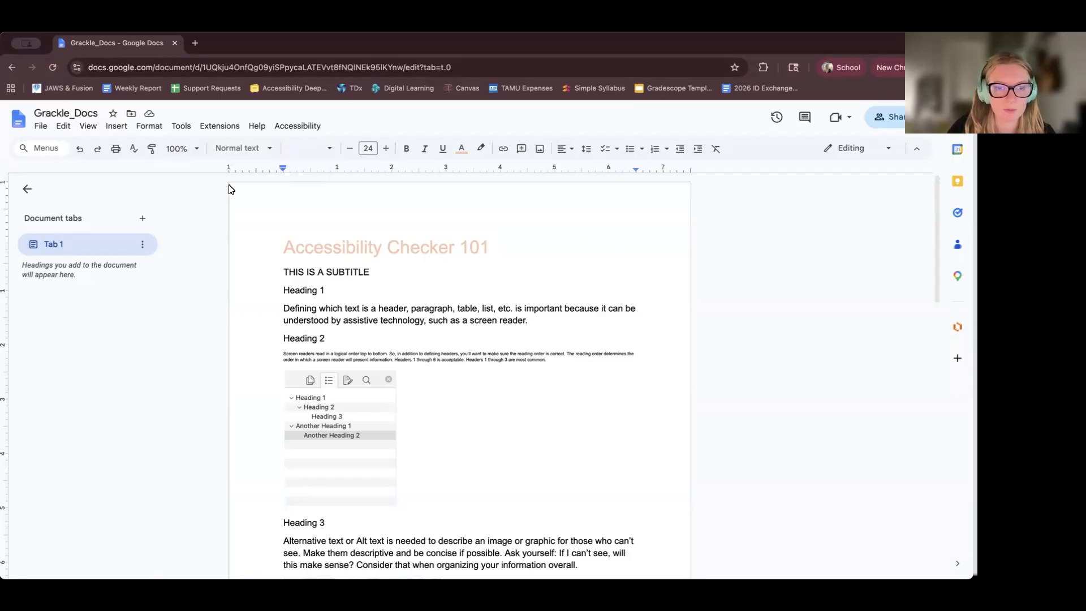
Launch the Grackle Docs accessibility checker on the document
click(221, 126)
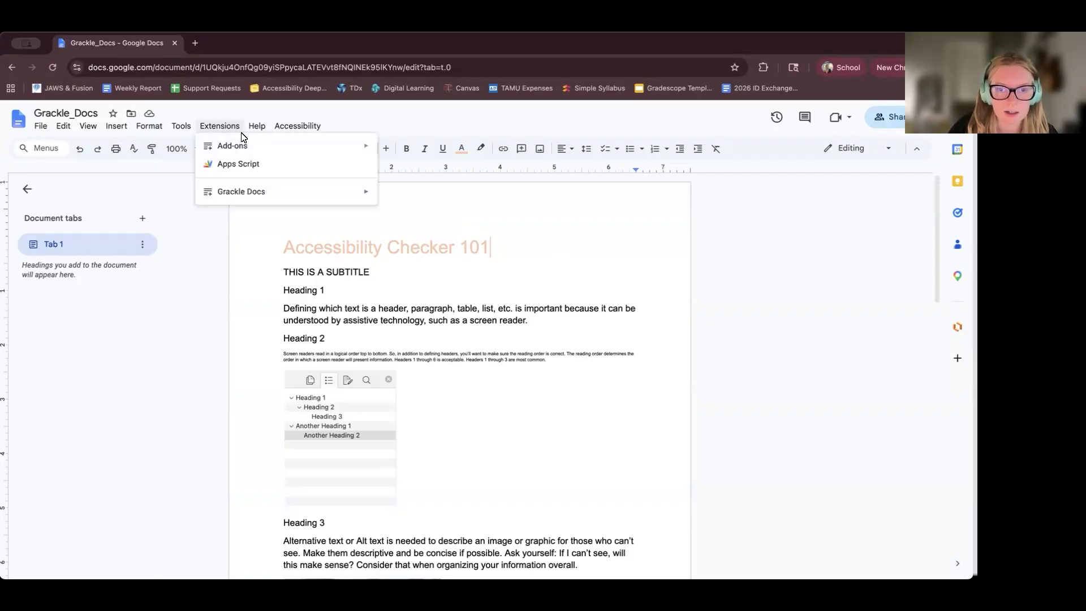
mouse_move(335, 195)
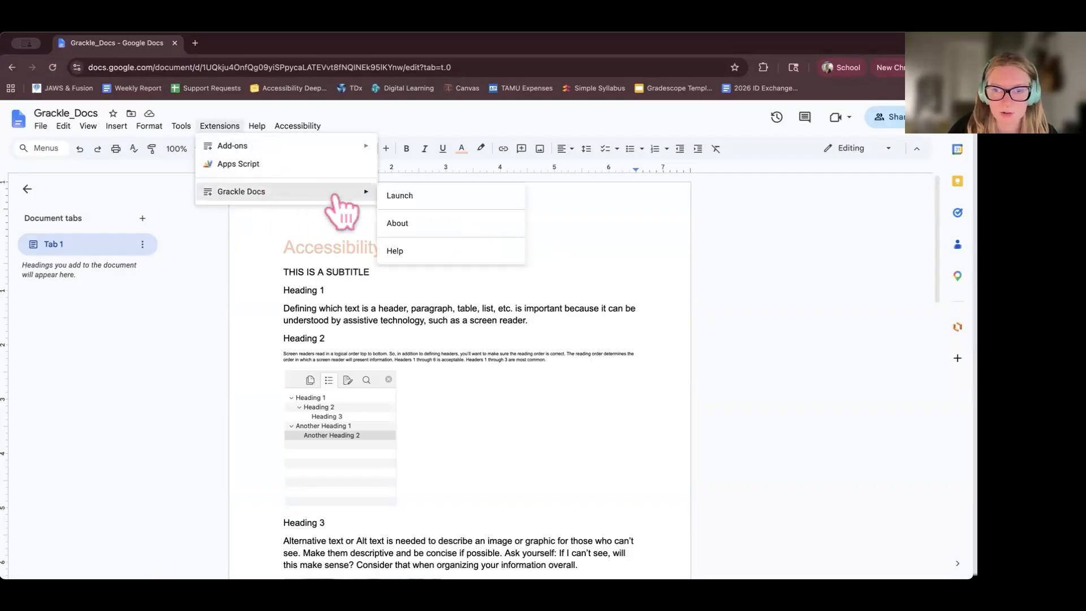
click(409, 197)
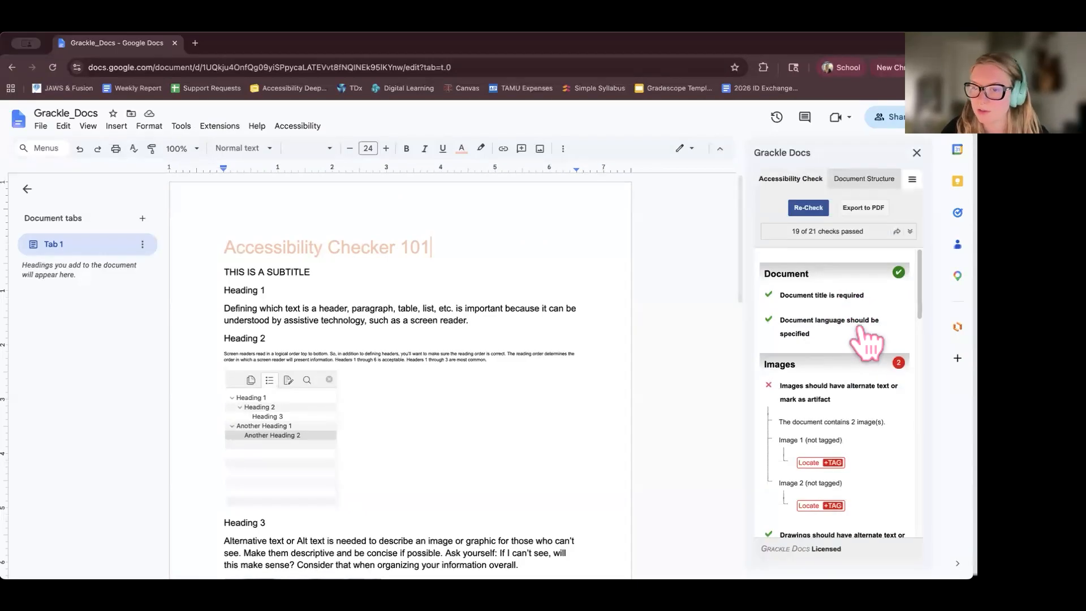
Set Image 1's alt text: "Outline view showing a hierarchy of headings: Heading 1 contains Heading 2, which contains Heading 3. Another Heading 1 contains Another Heading 2"
scroll(861, 329, down, 1)
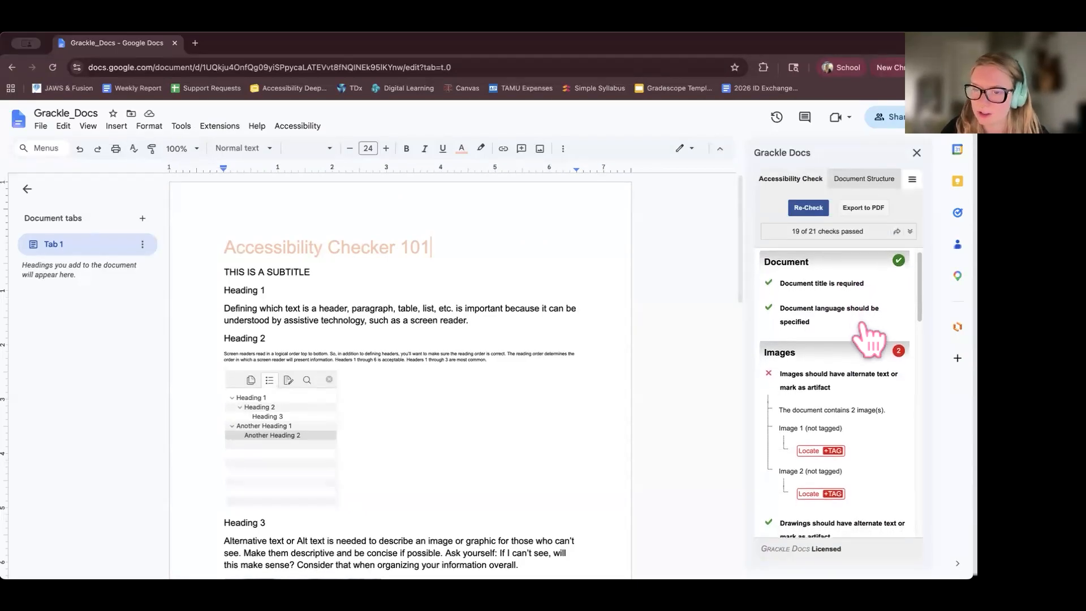
scroll(862, 327, down, 3)
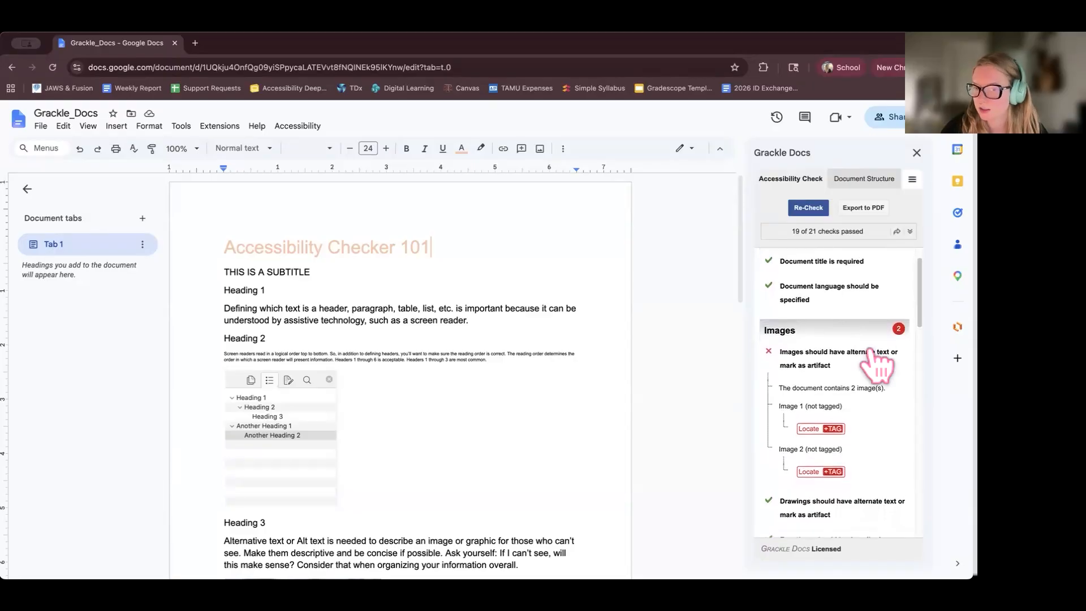
scroll(872, 352, down, 1)
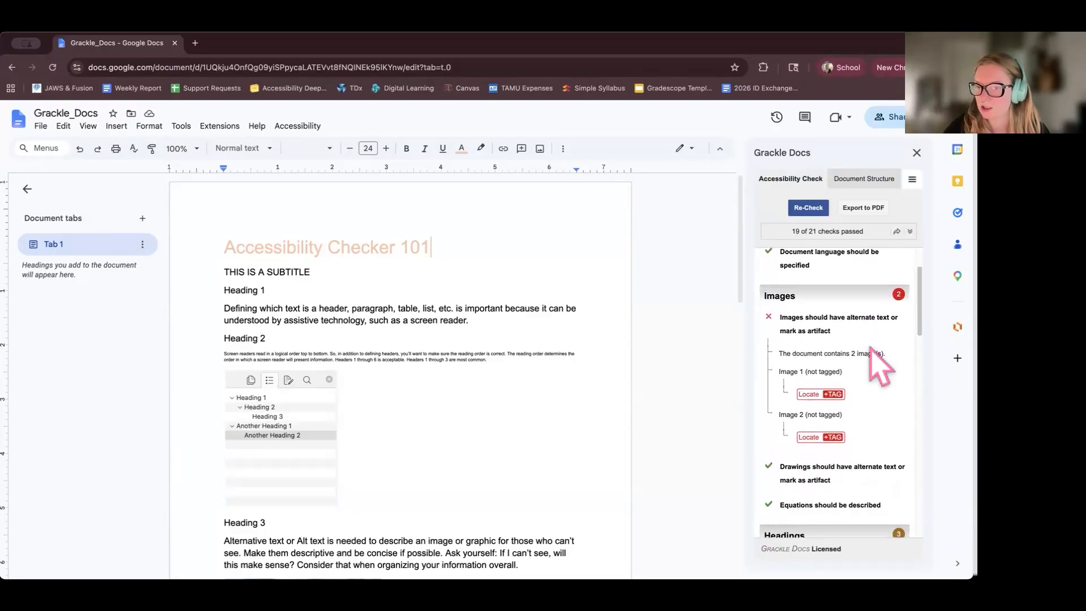
scroll(872, 348, down, 1)
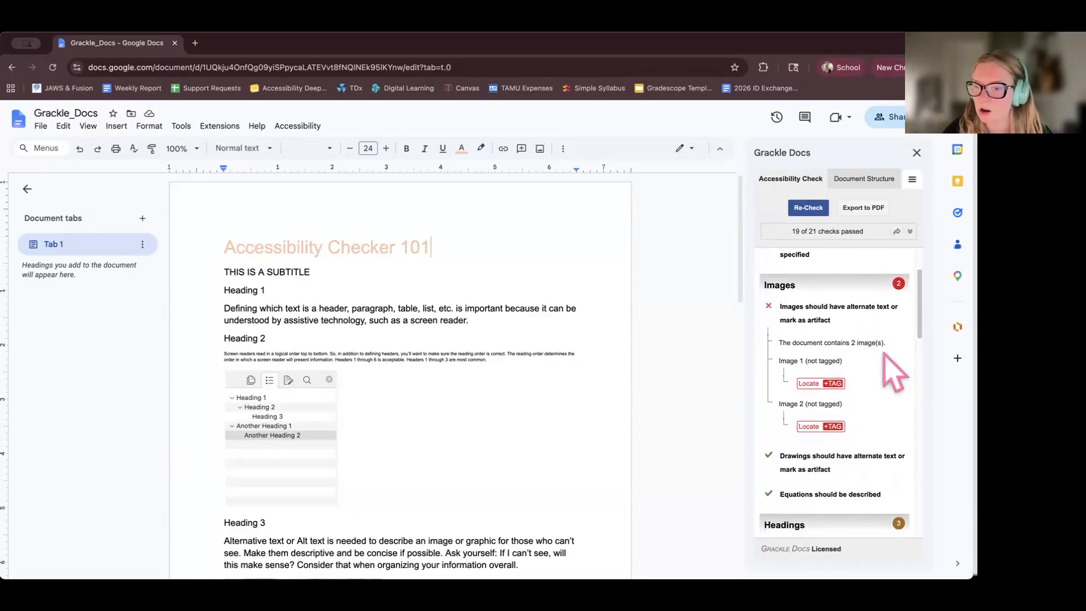
click(836, 383)
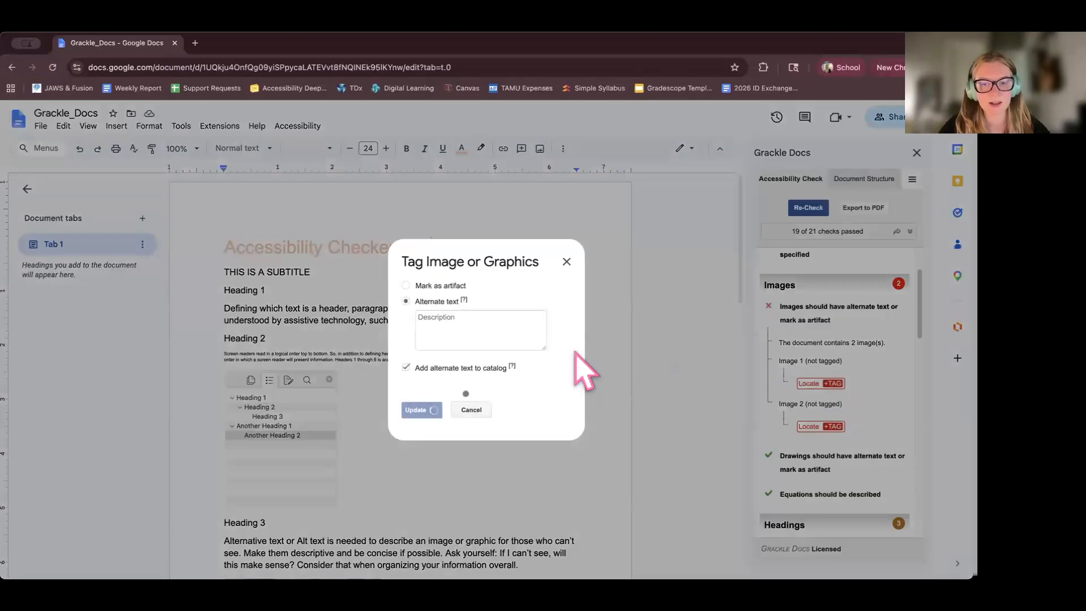
click(480, 331)
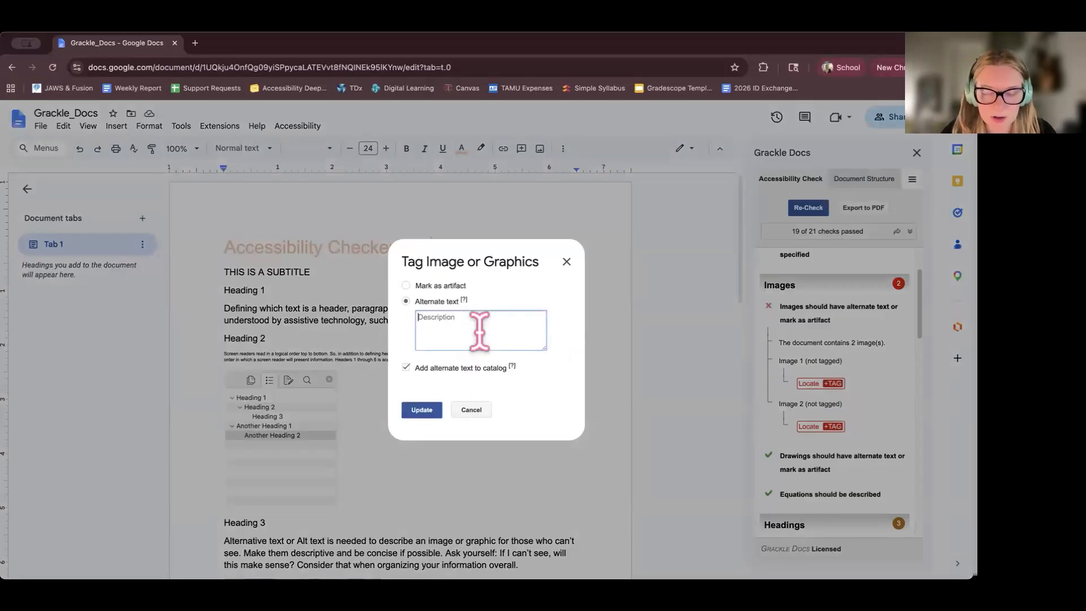
text(Outline view showing a hierarchy of headings: Heading 1 contains Heading 2, which contains Heading 3. Another Heading 1 contains Another Heading 2.)
scroll(515, 327, up, 2)
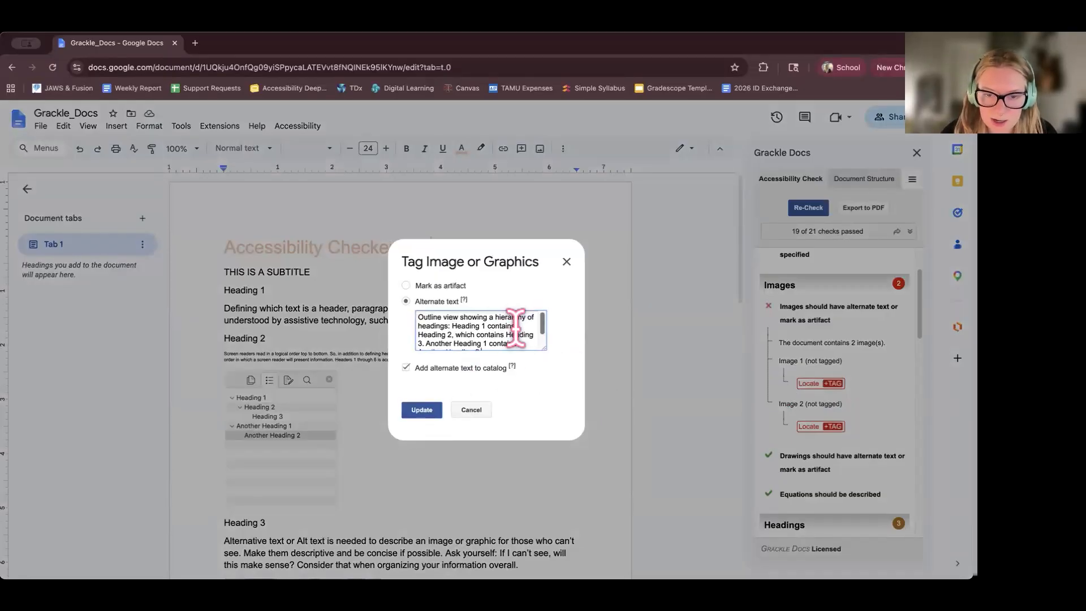
click(425, 411)
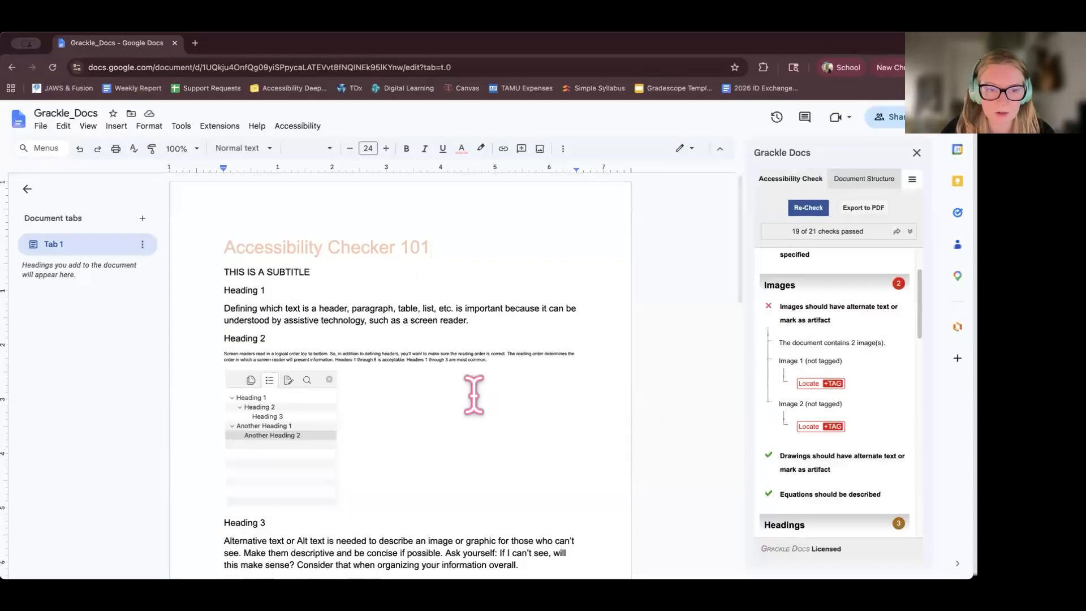
Tag Image 2 with the alternate text "Close up of blueberries" and rerun the accessibility check
scroll(474, 394, down, 1)
scroll(474, 394, down, 3)
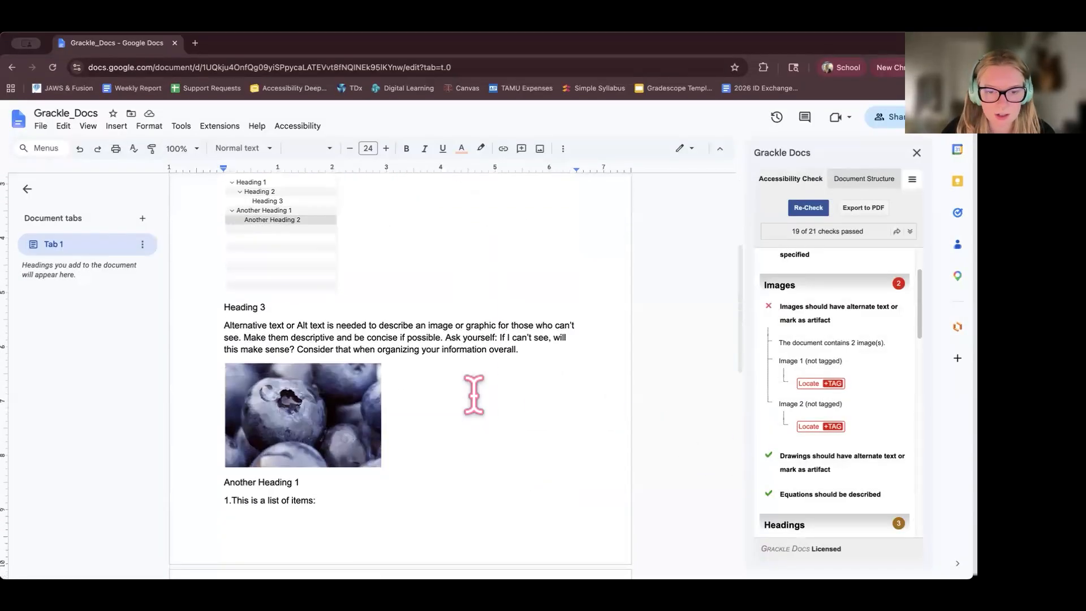
click(832, 427)
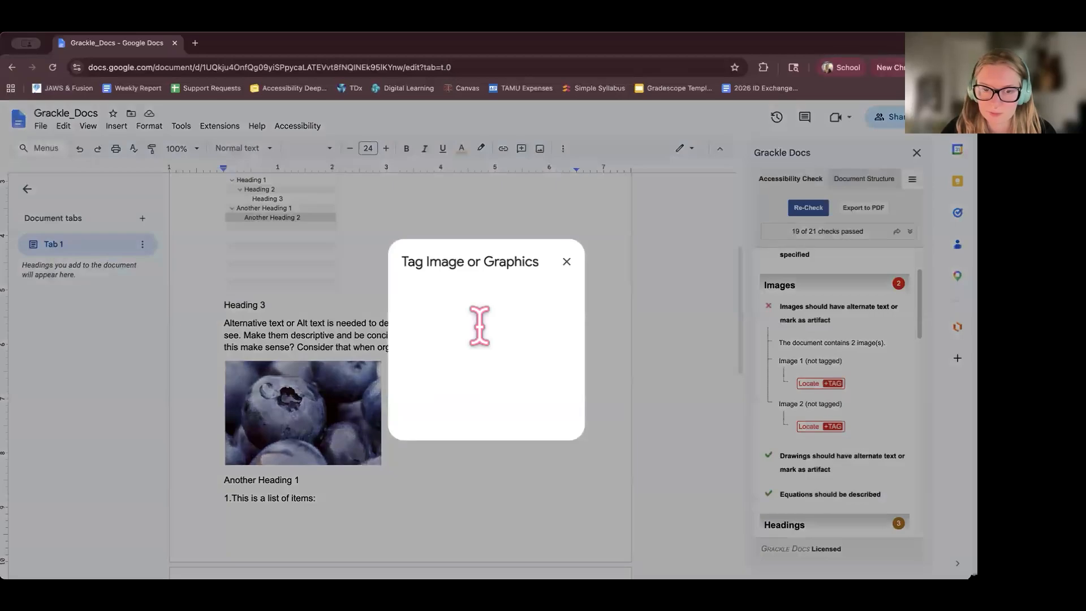
click(512, 328)
text(Close up of blue)
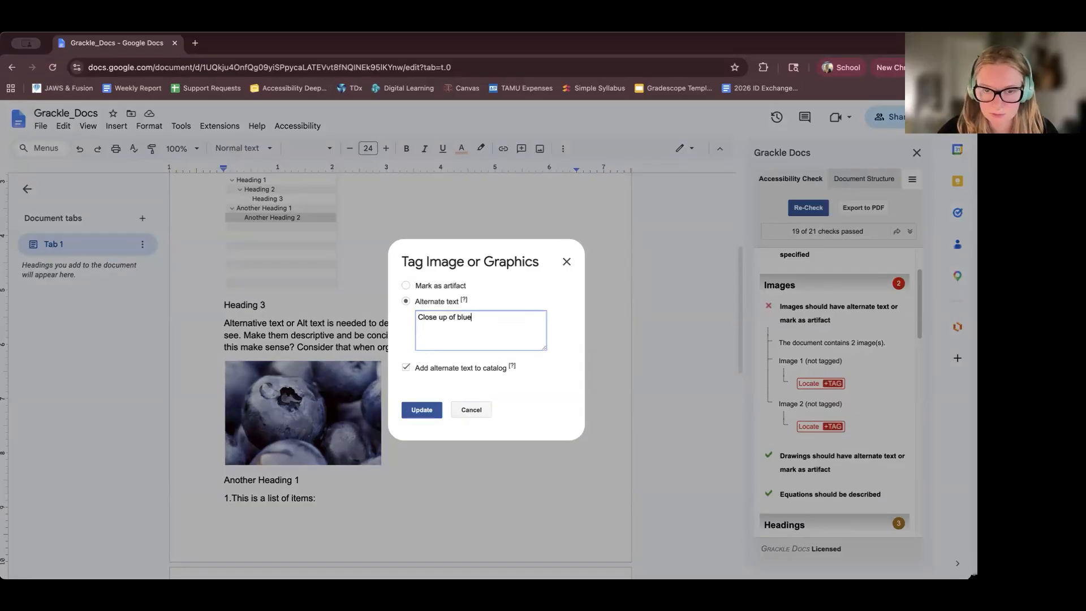
text(berries)
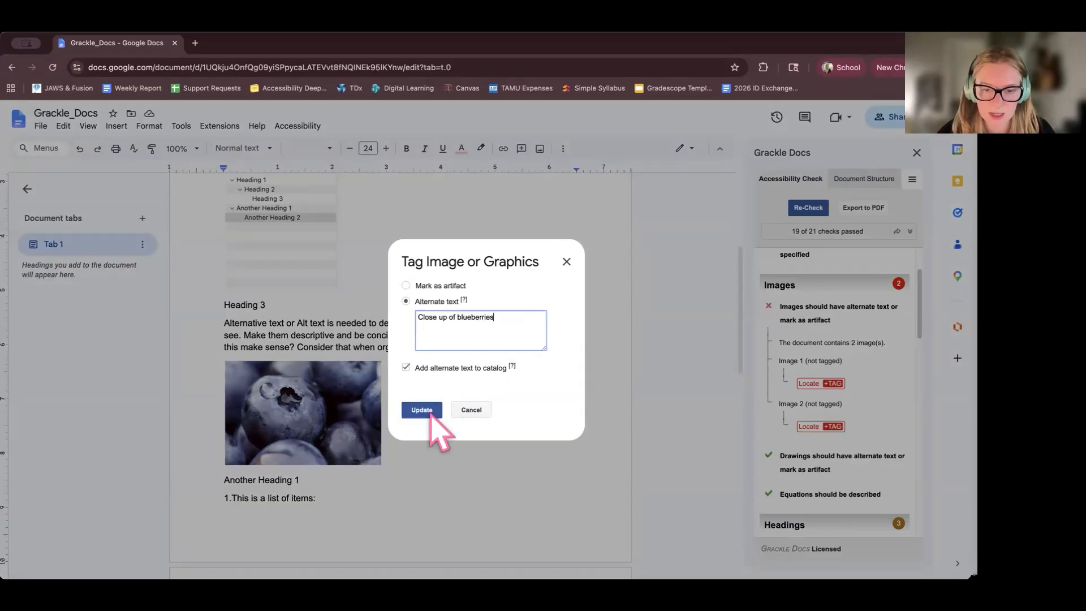
click(421, 410)
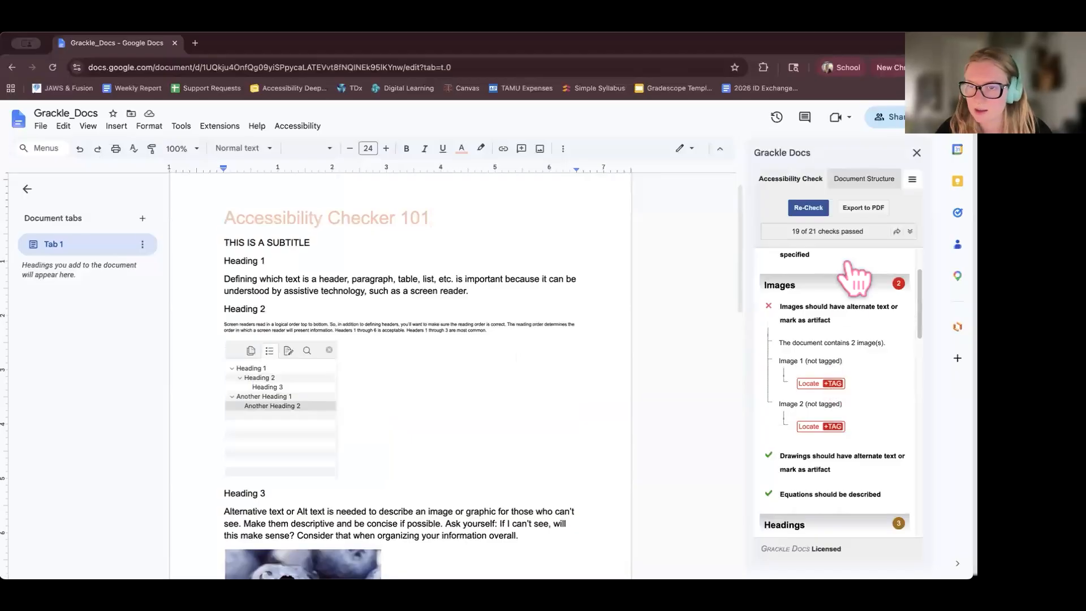
click(810, 208)
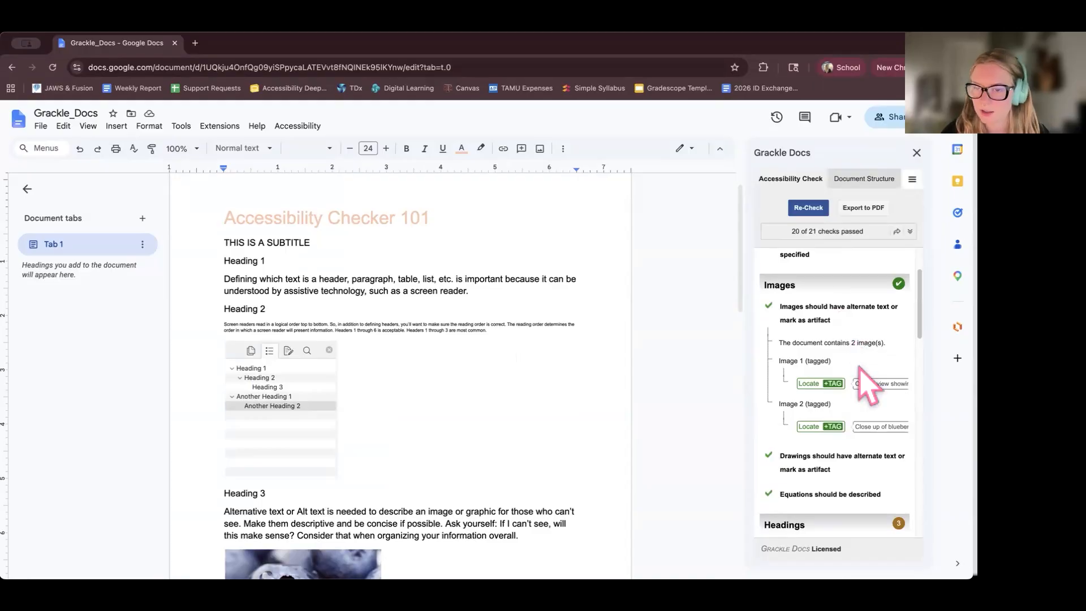
Locate the paragraph flagged as looking like a heading and apply the Heading 1 style to "Accessibility Checker 101"
scroll(860, 367, down, 1)
scroll(859, 367, up, 1)
scroll(869, 388, down, 5)
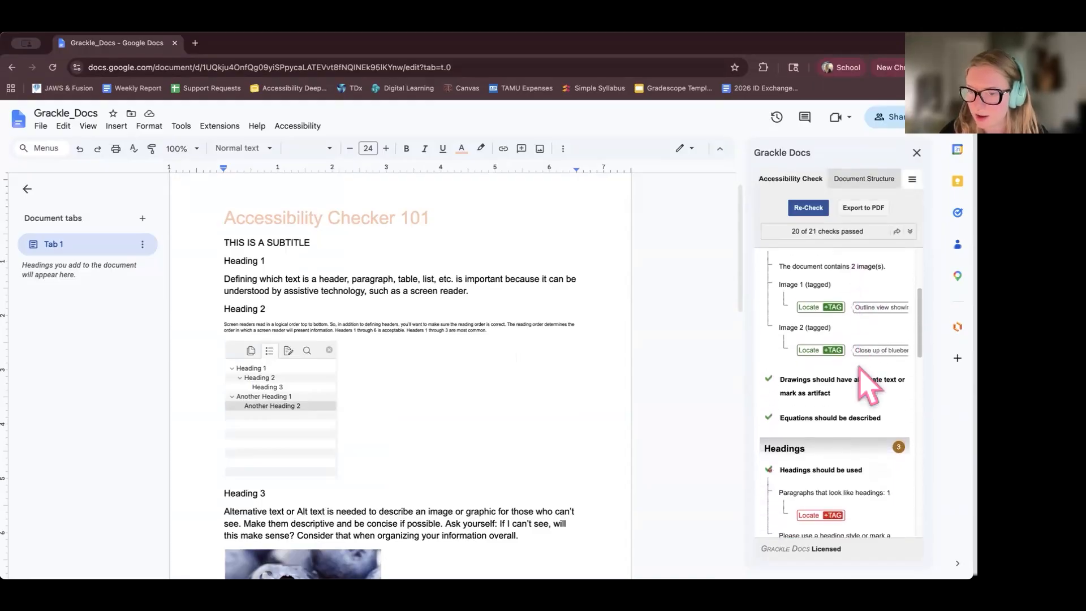
scroll(865, 388, down, 2)
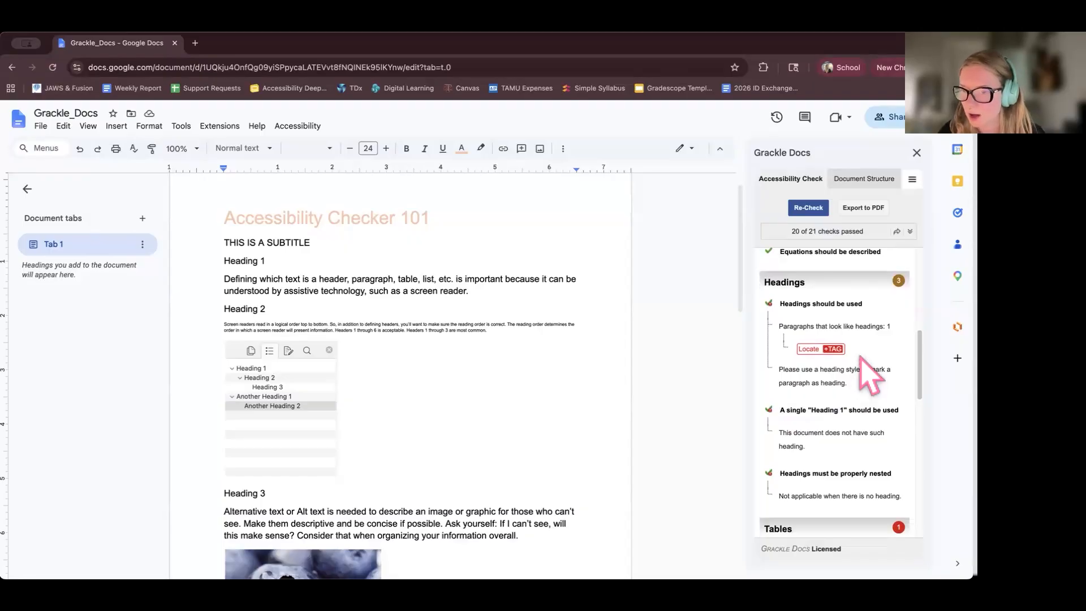
click(806, 350)
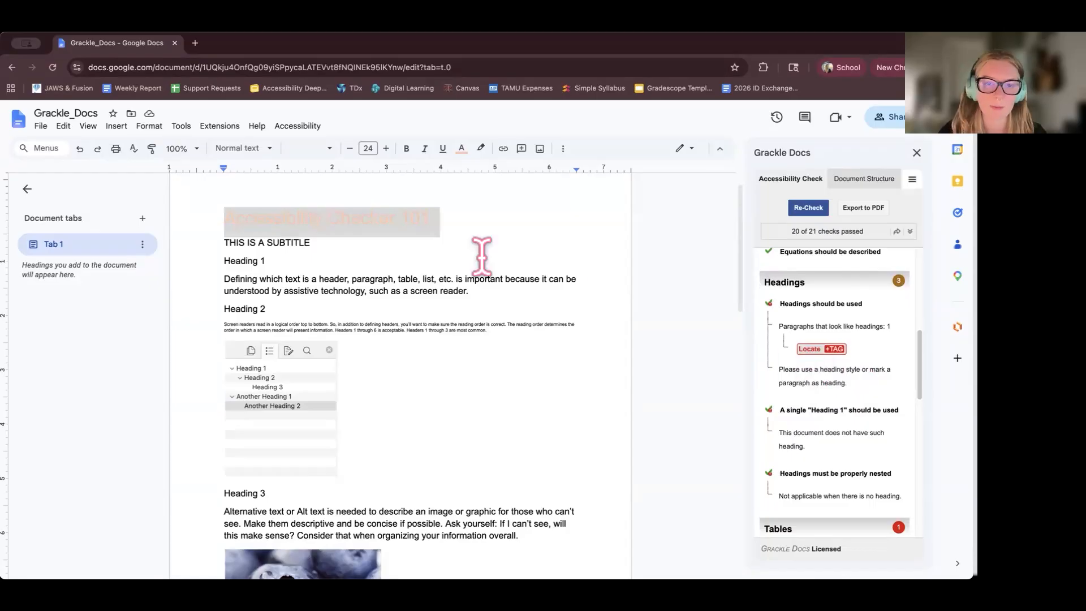
triple_click(405, 220)
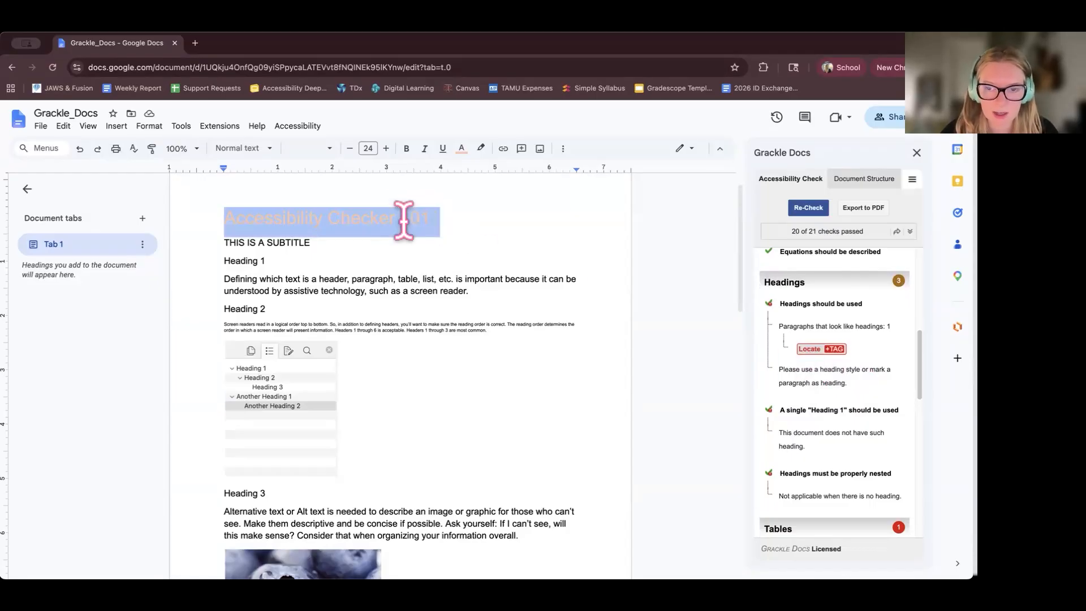
click(270, 150)
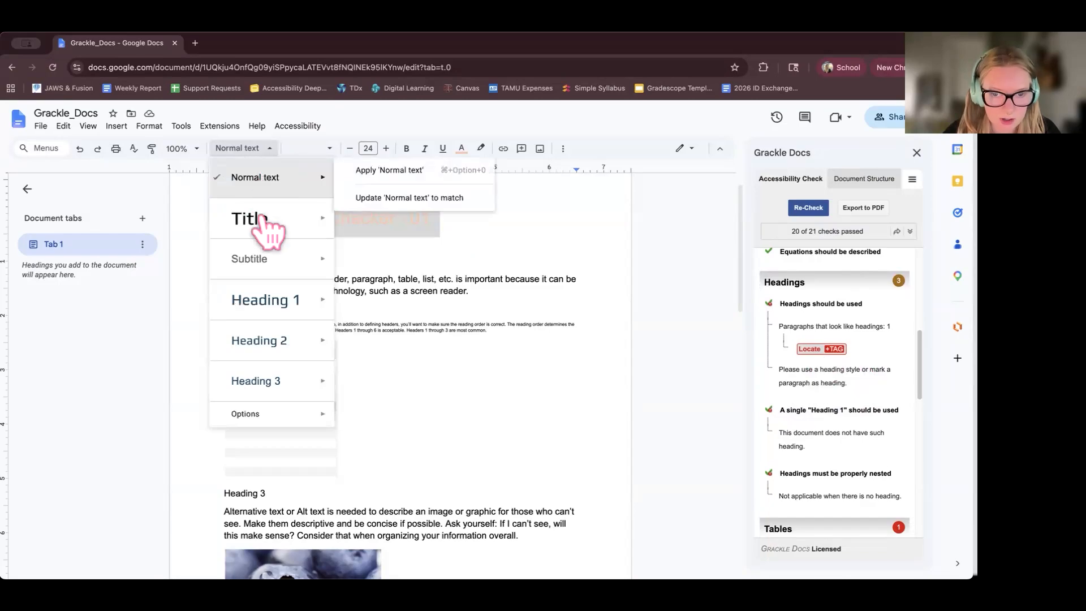
mouse_move(265, 298)
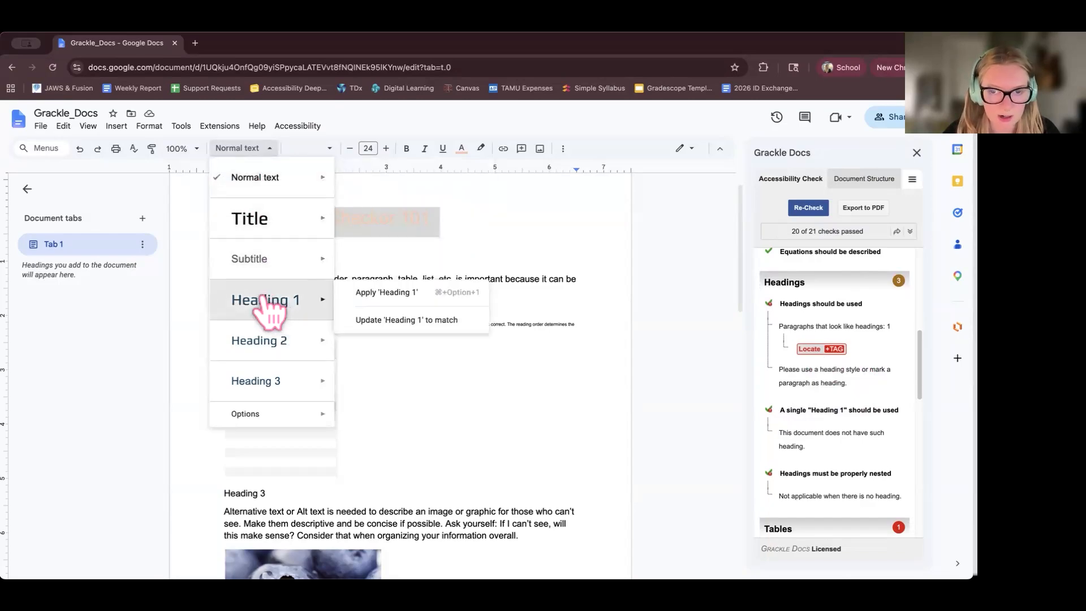
click(266, 298)
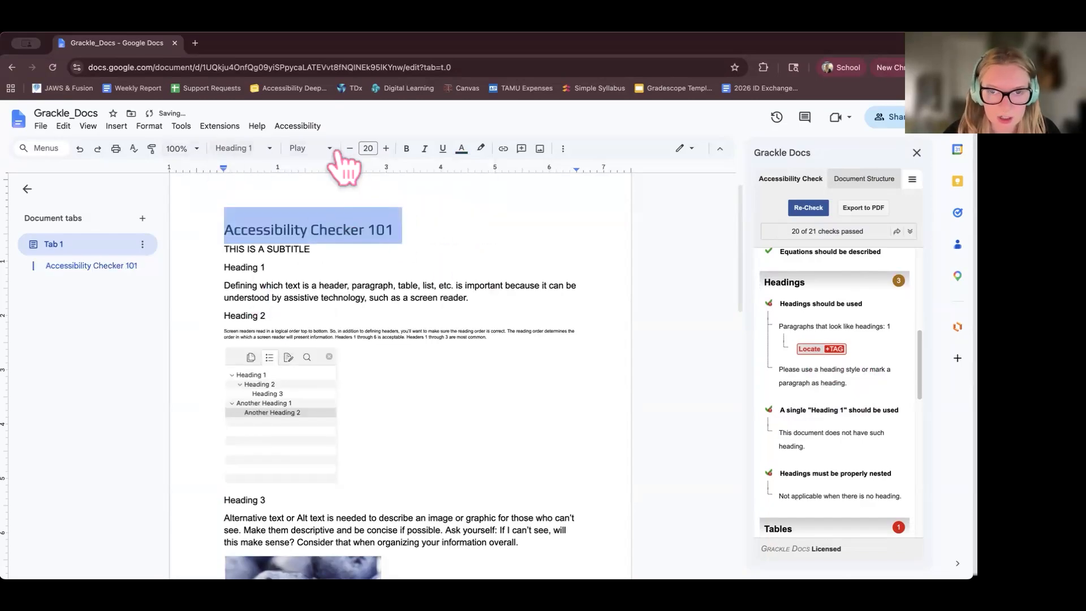
Change the font of the "Accessibility Checker 101" heading to Arial and its size to 24
click(306, 148)
click(334, 215)
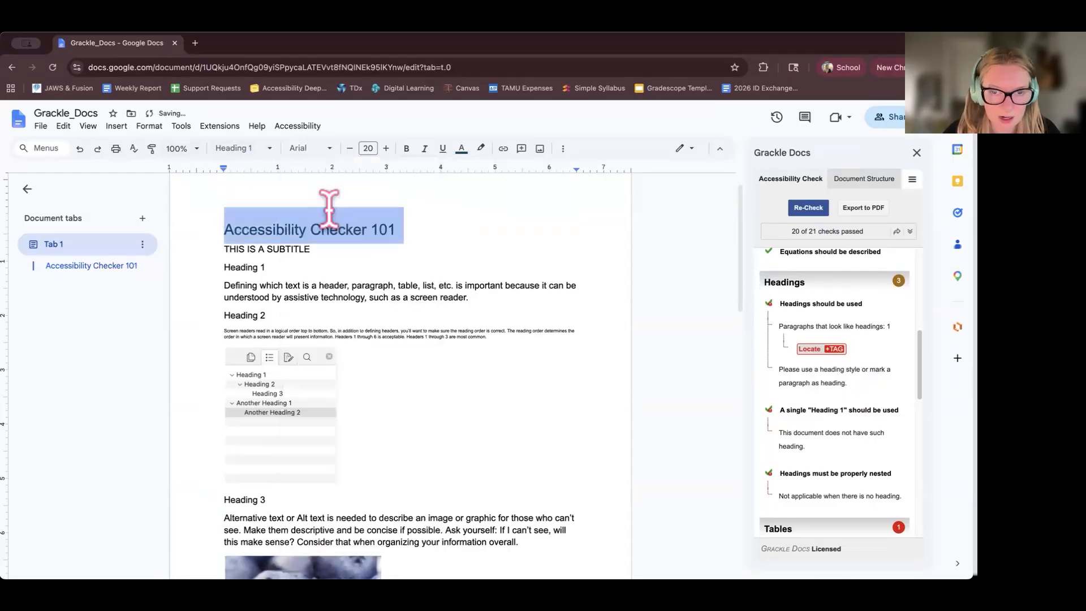
click(387, 148)
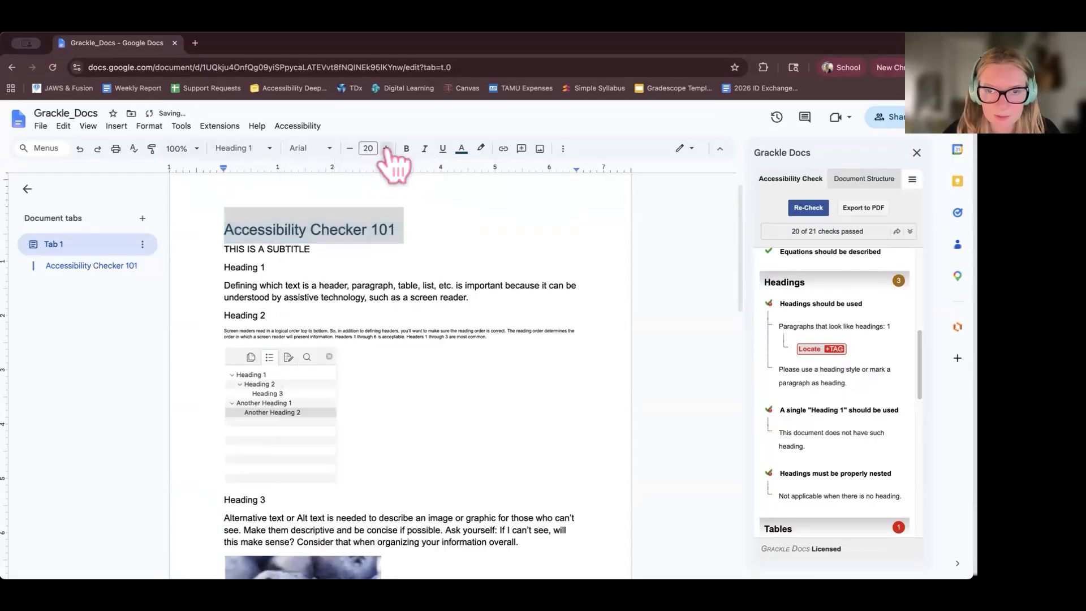
click(387, 148)
click(386, 149)
click(386, 148)
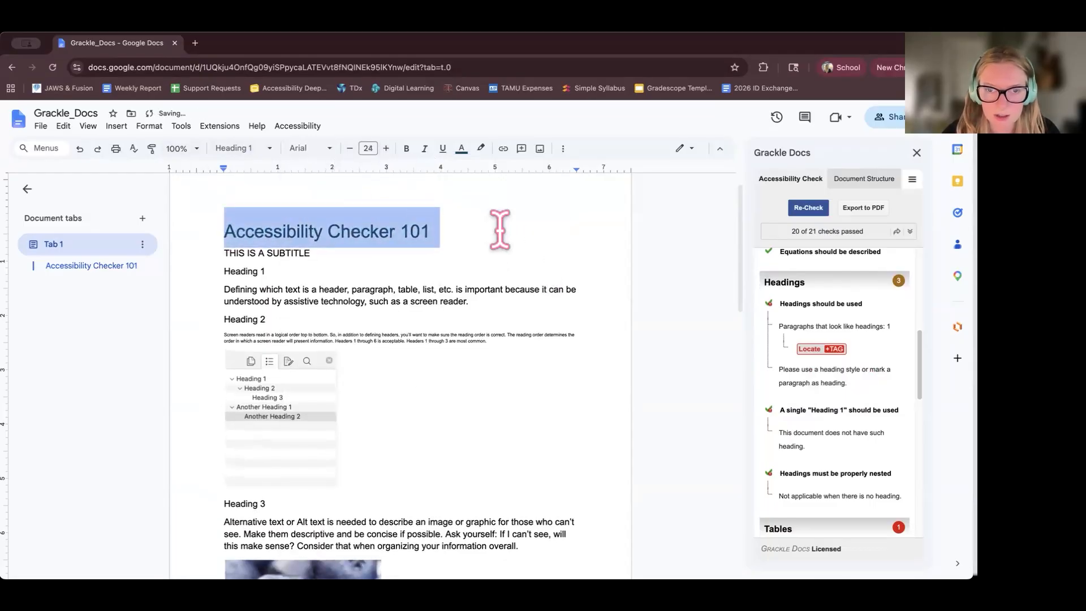
click(500, 230)
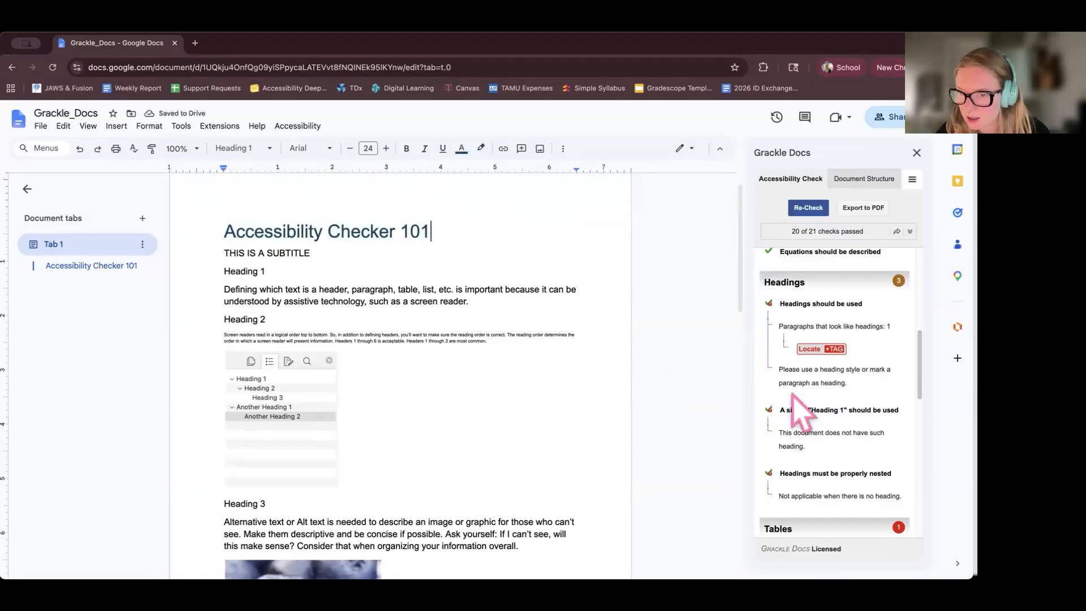
Apply the Subtitle style to the line "THIS IS A SUBTITLE"
scroll(803, 410, down, 3)
scroll(843, 362, down, 1)
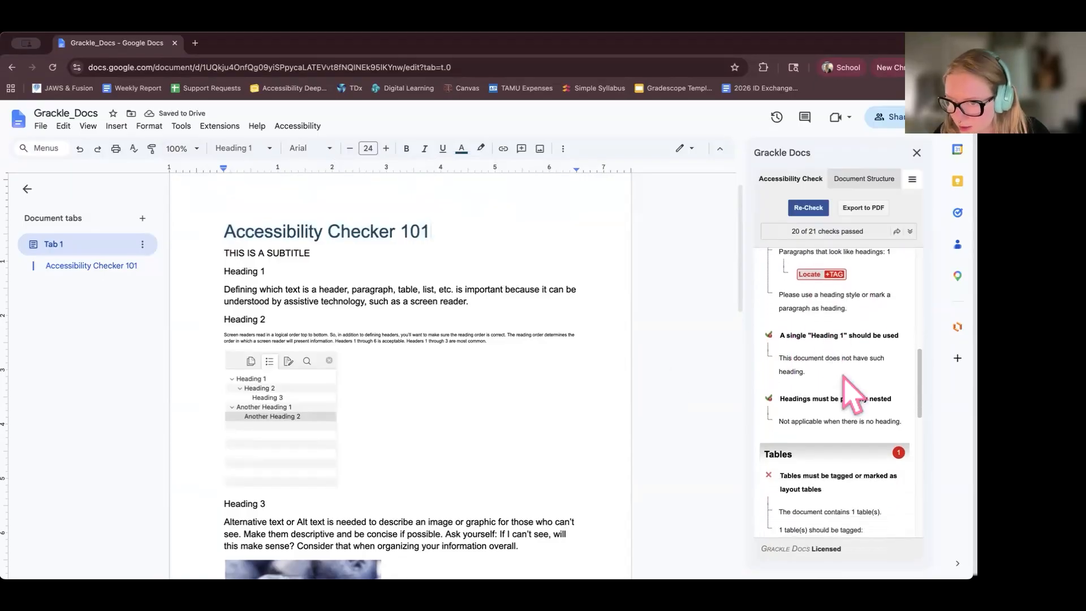
scroll(872, 334, down, 1)
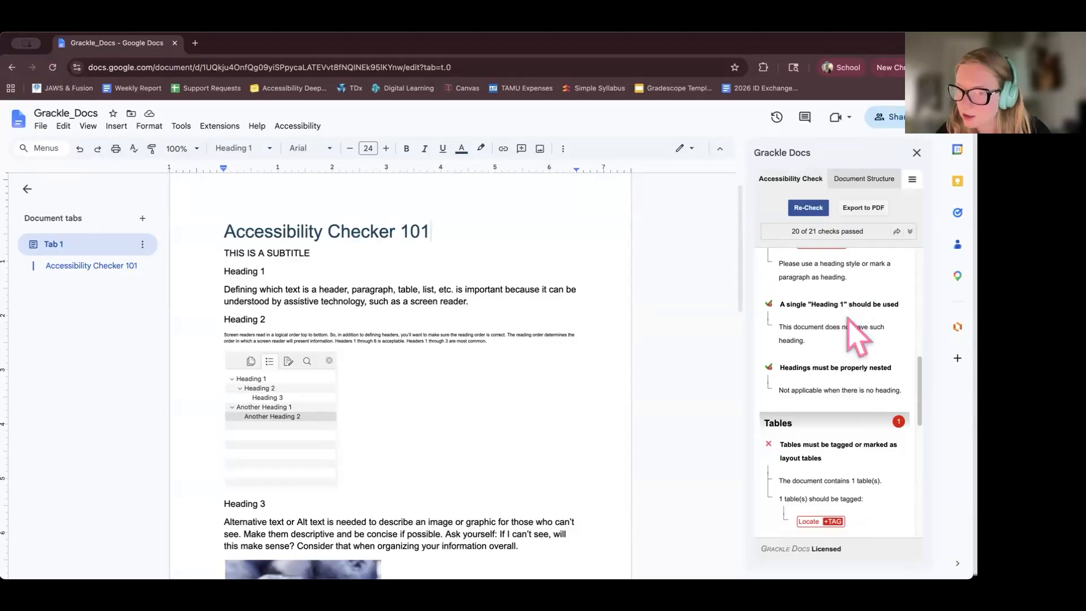
scroll(863, 340, down, 1)
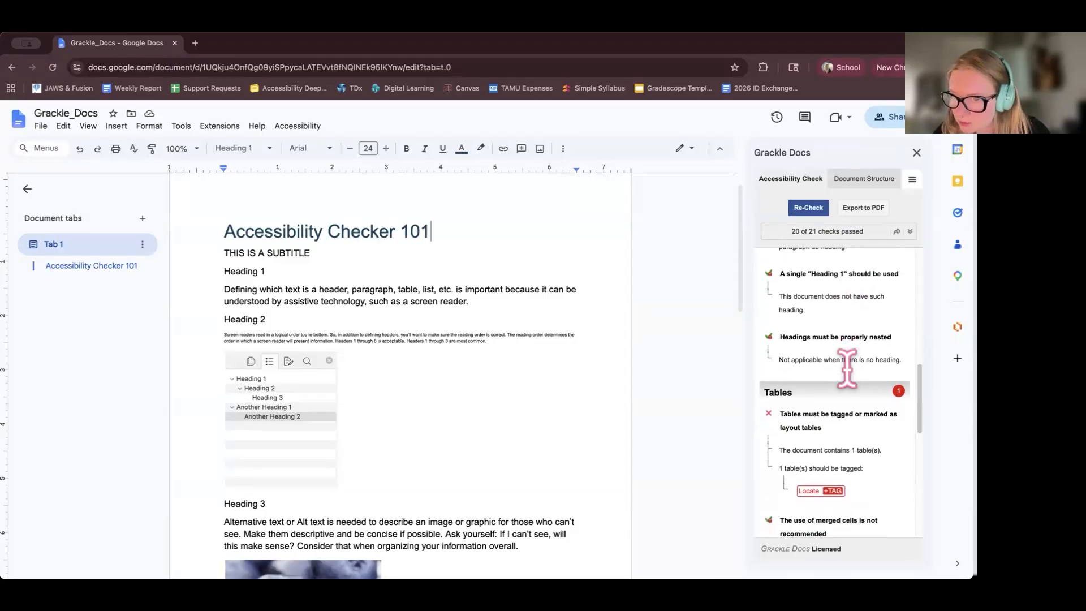
triple_click(291, 253)
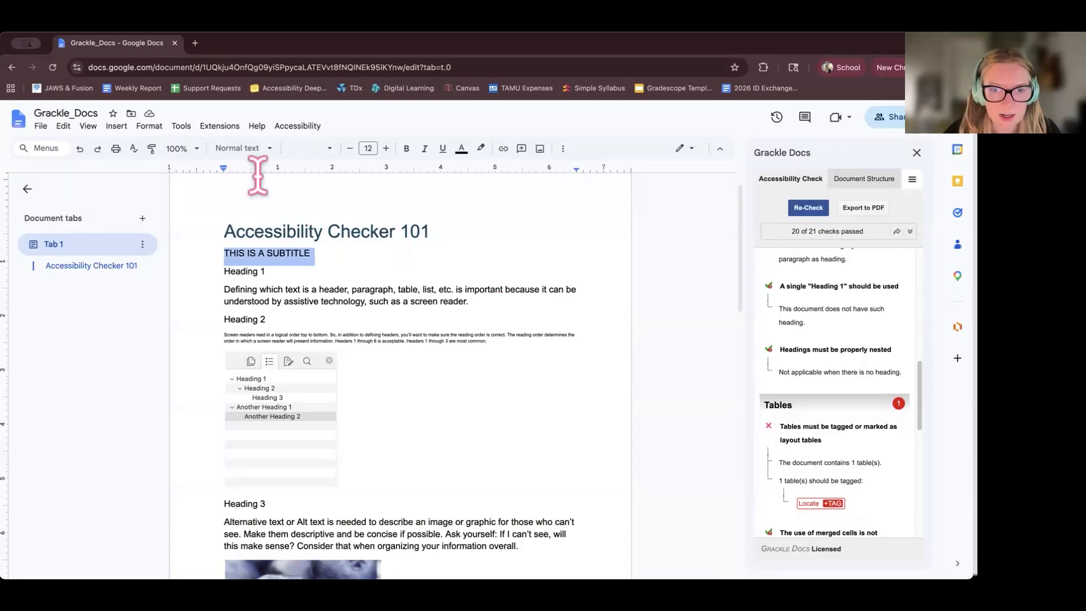
click(271, 149)
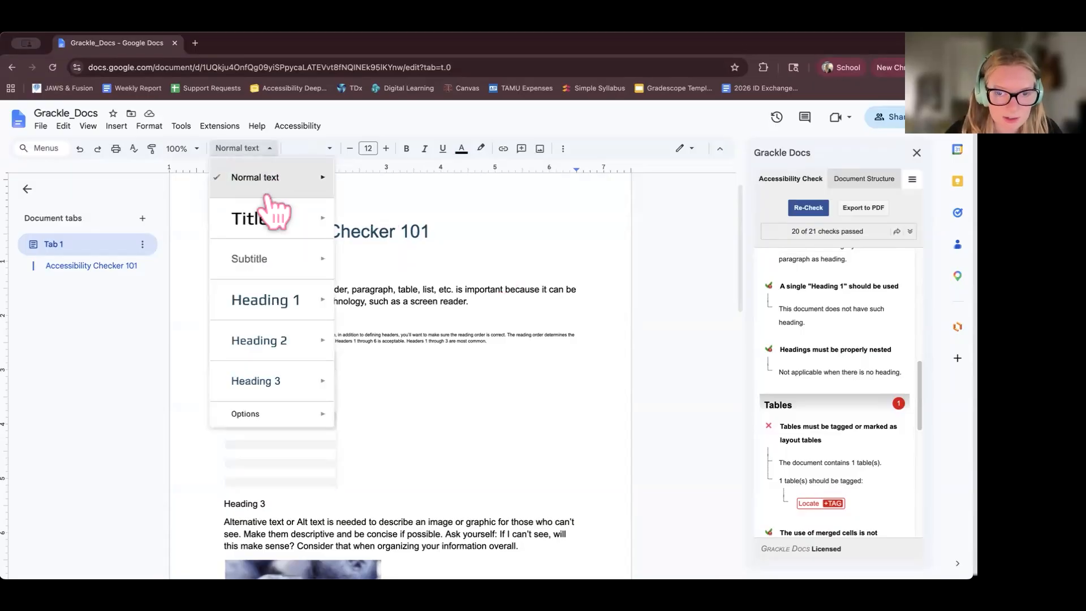
click(284, 263)
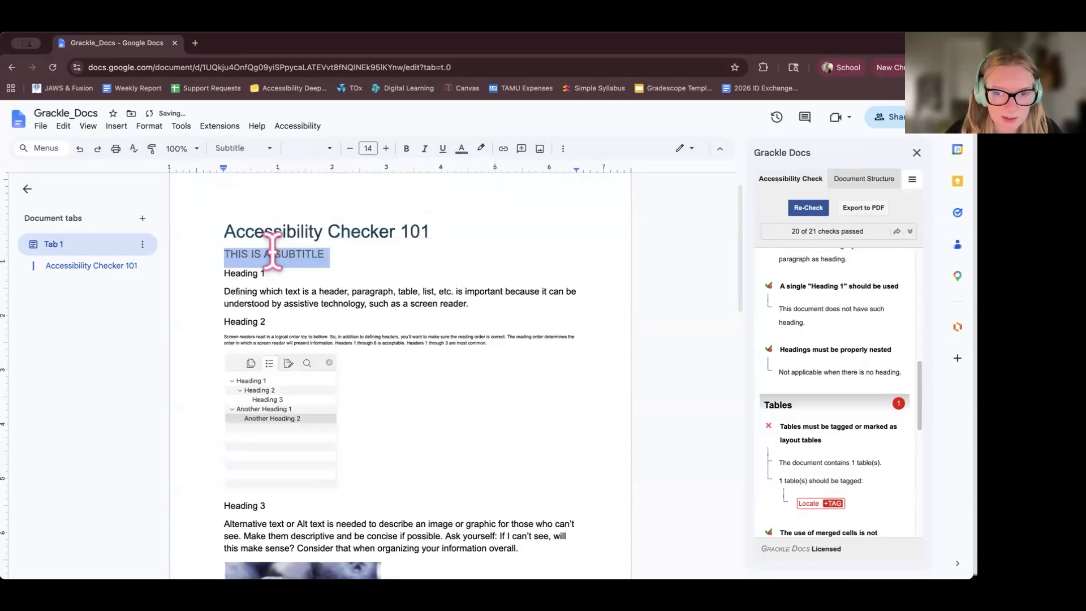
Replace the "Heading 1" line below the subtitle with the text "Heading 2"
triple_click(254, 275)
text(H)
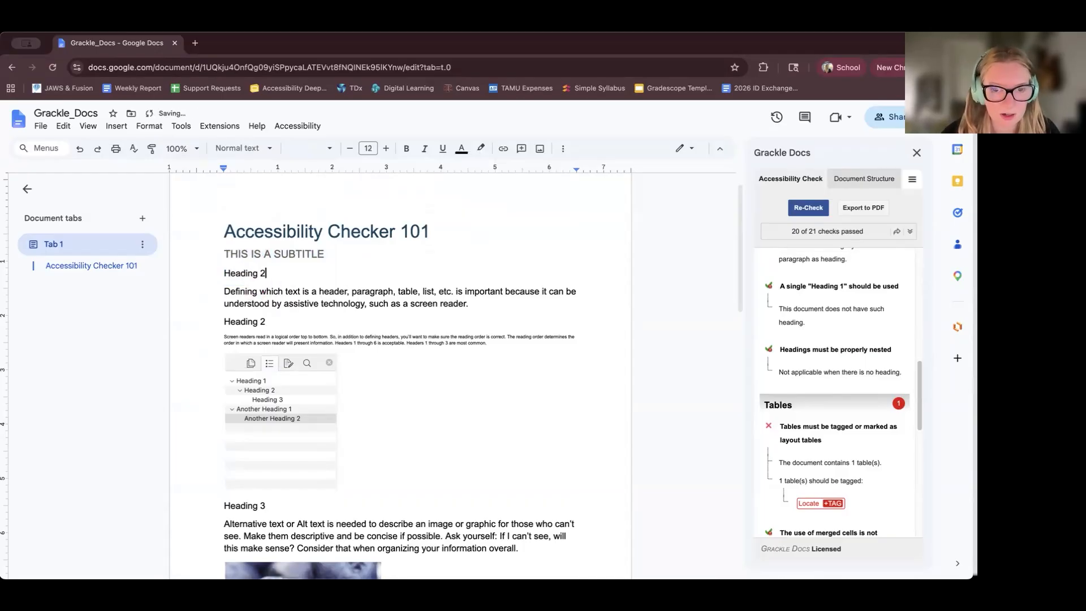
Apply the Heading 2 style to the "Heading 2" line directly below the subtitle and change its font to Arial
triple_click(243, 274)
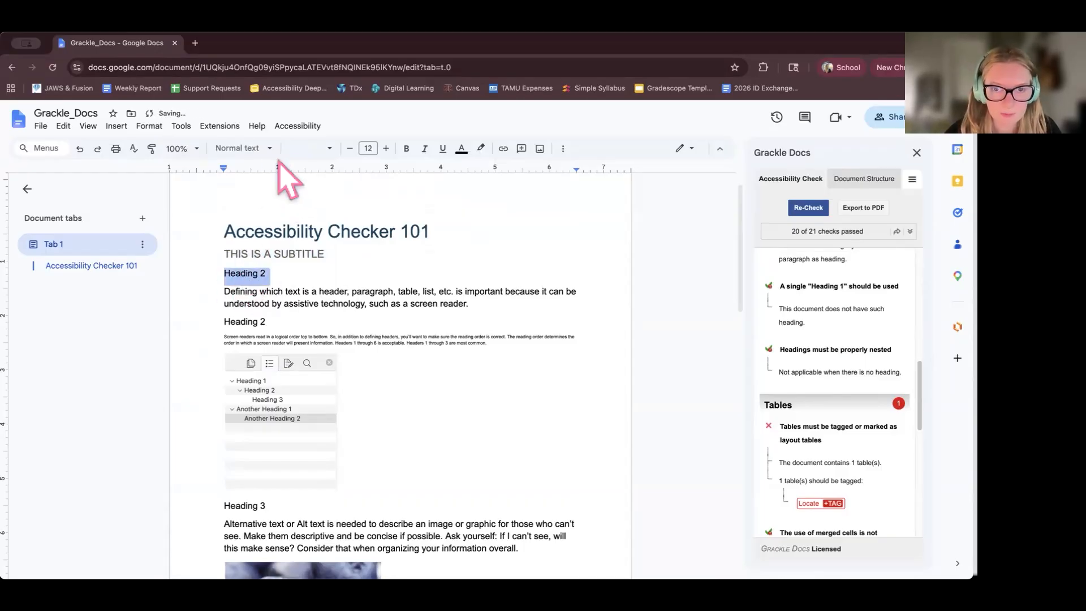
click(265, 149)
click(273, 342)
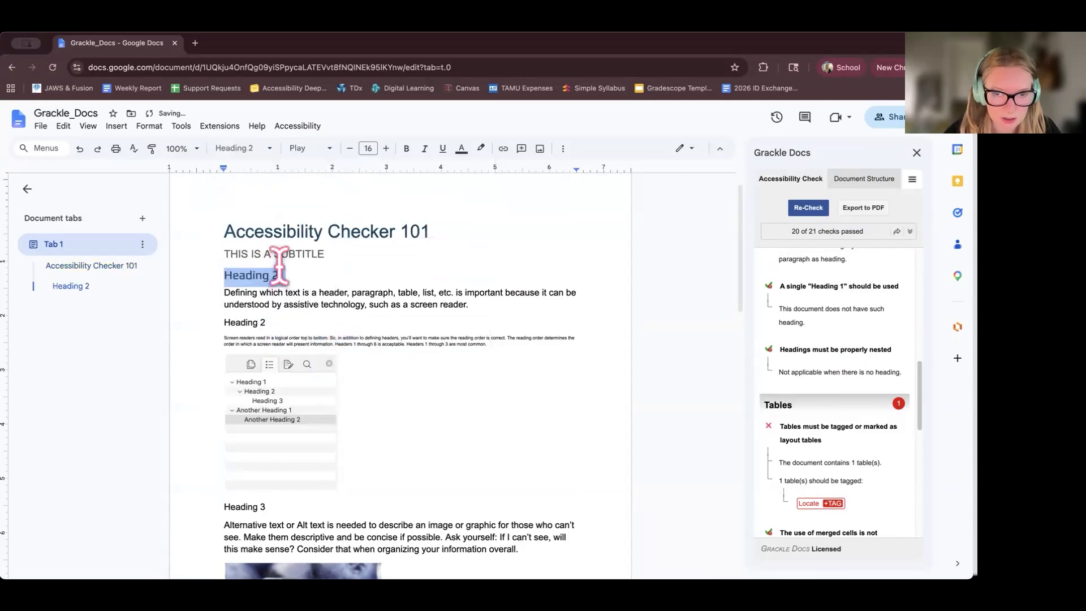
click(323, 148)
click(339, 216)
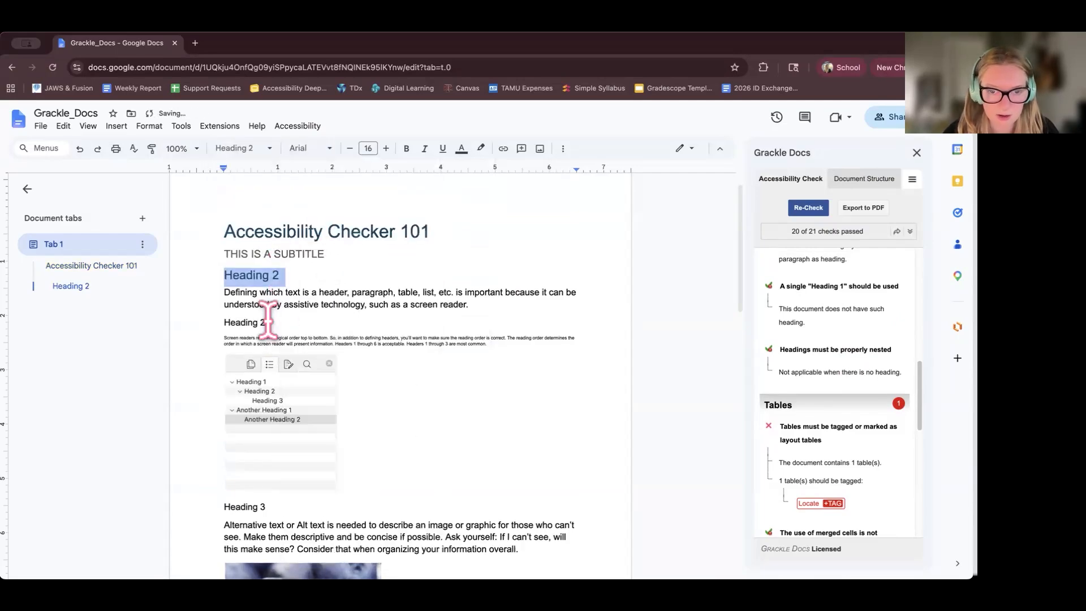
Replace the "Heading 2" line above the screen-reader reading order paragraph with the text "Heading 3"
triple_click(263, 324)
text(Hea)
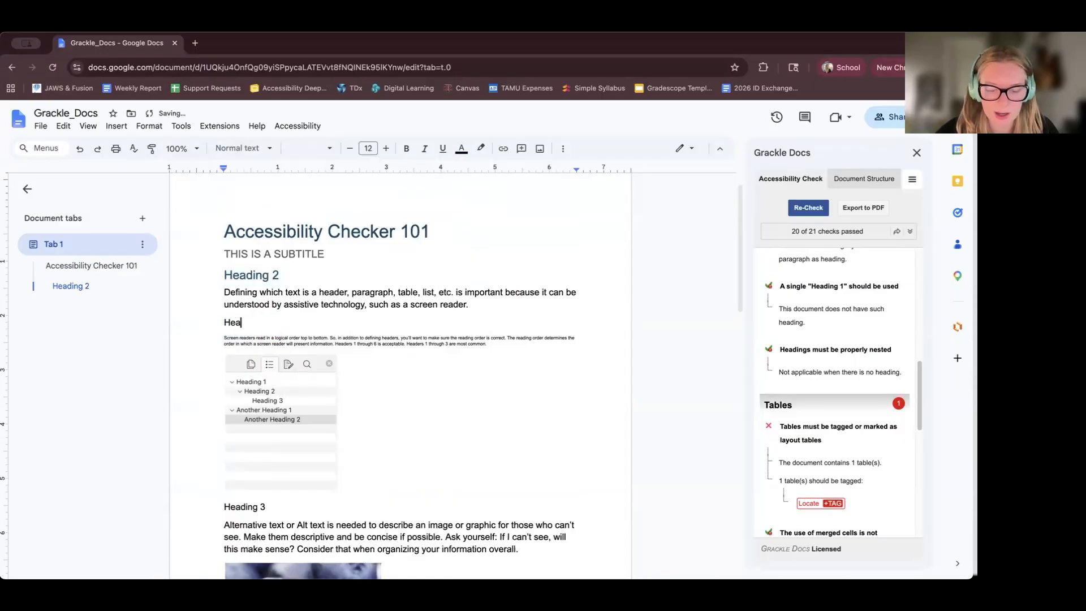
text(ding 3)
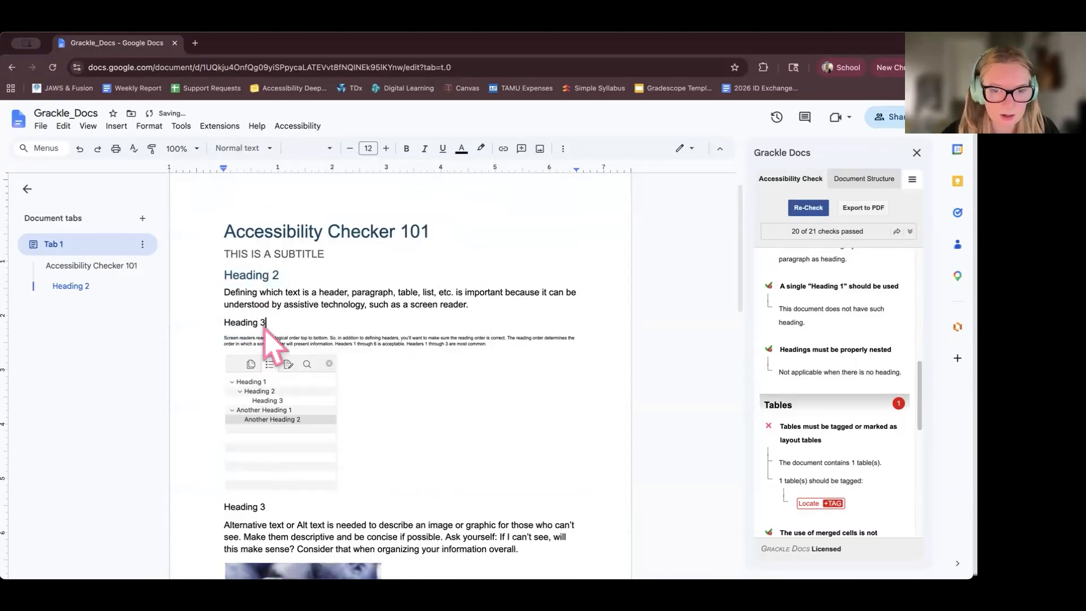
Apply the Heading 3 style to the "Heading 3" line above the reading order paragraph and change its font to Arial
triple_click(238, 326)
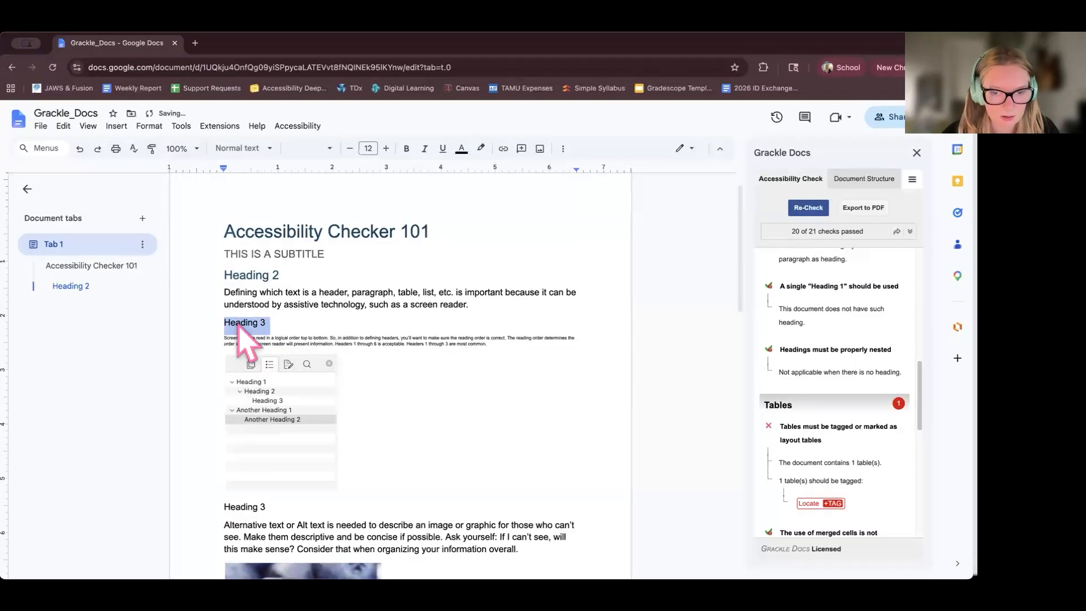
click(265, 149)
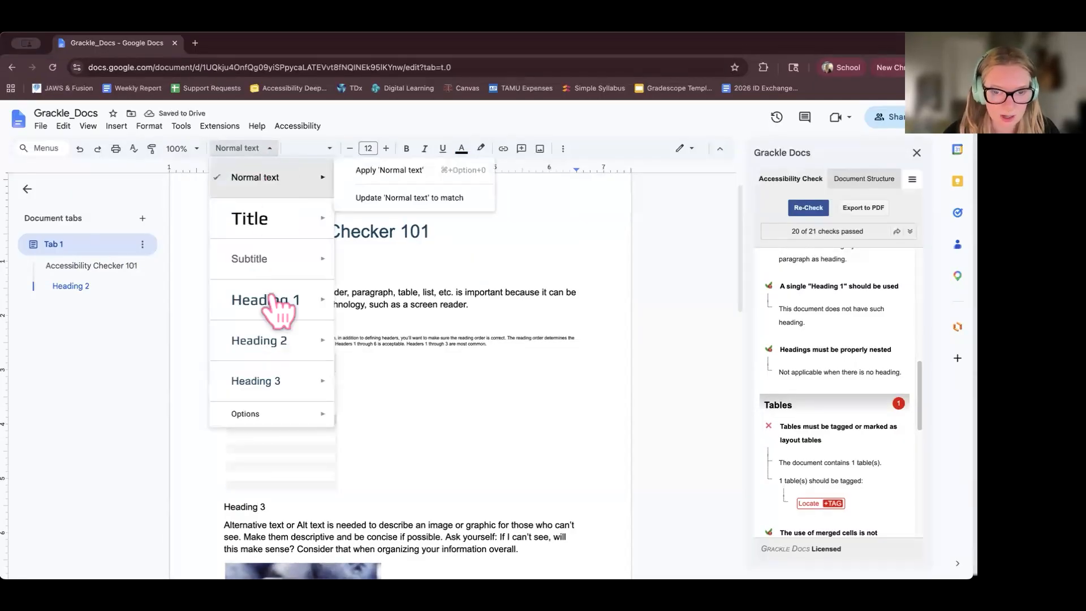
click(266, 382)
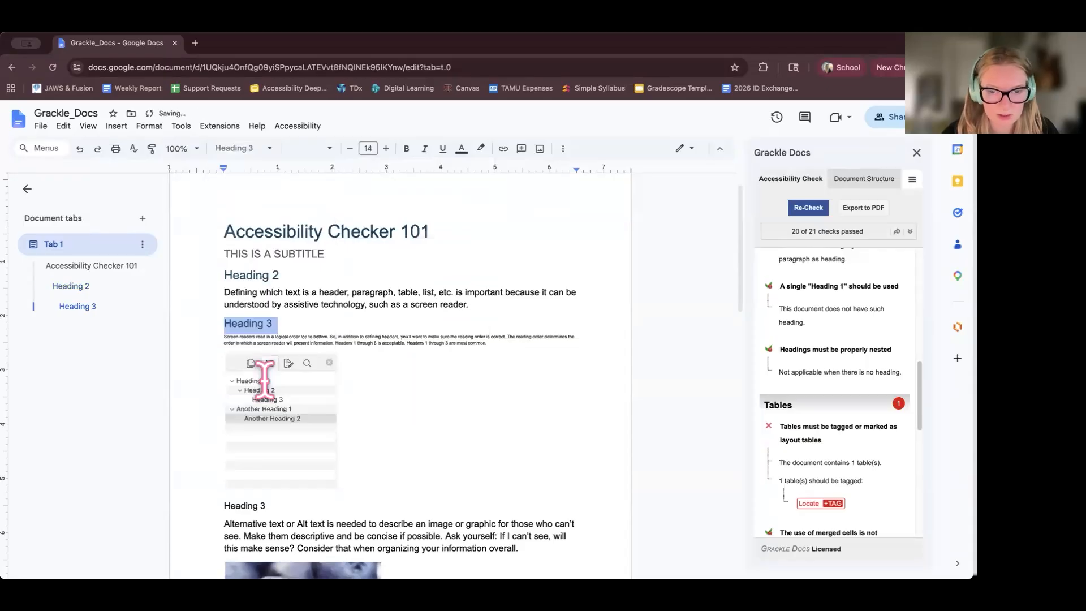
click(320, 148)
click(330, 215)
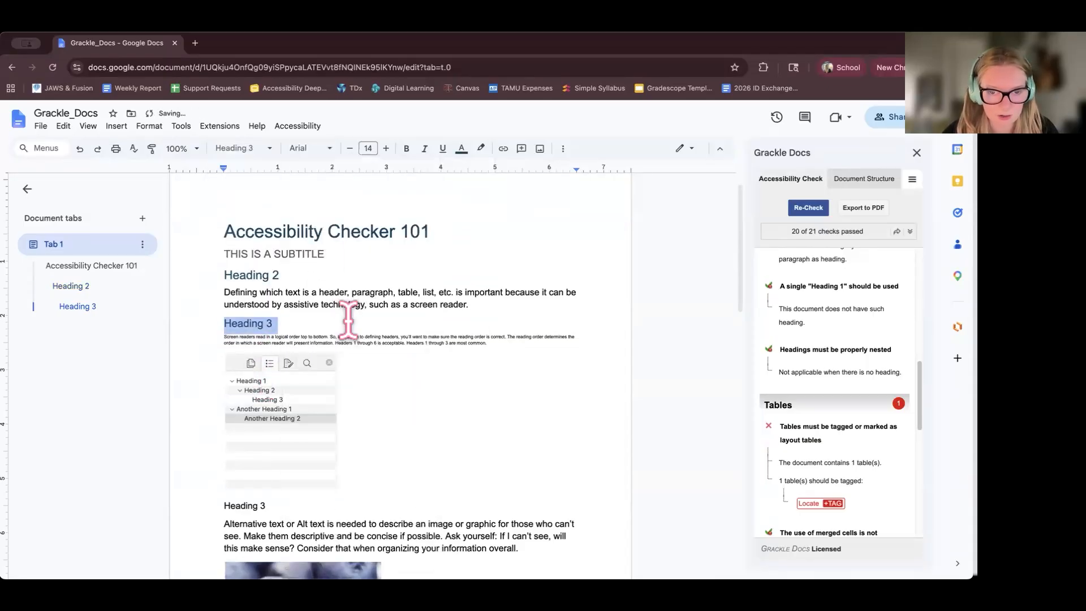
click(348, 322)
Replace the "Heading 3" line above the alternative text paragraph with the text "Heading 2"
scroll(348, 321, down, 2)
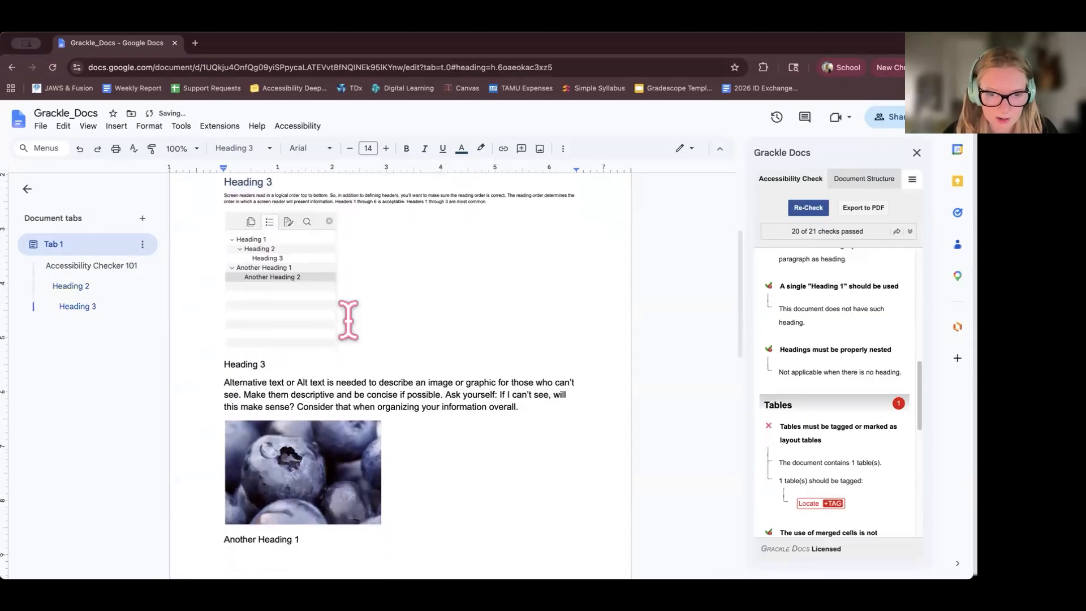
scroll(347, 317, down, 1)
double_click(241, 352)
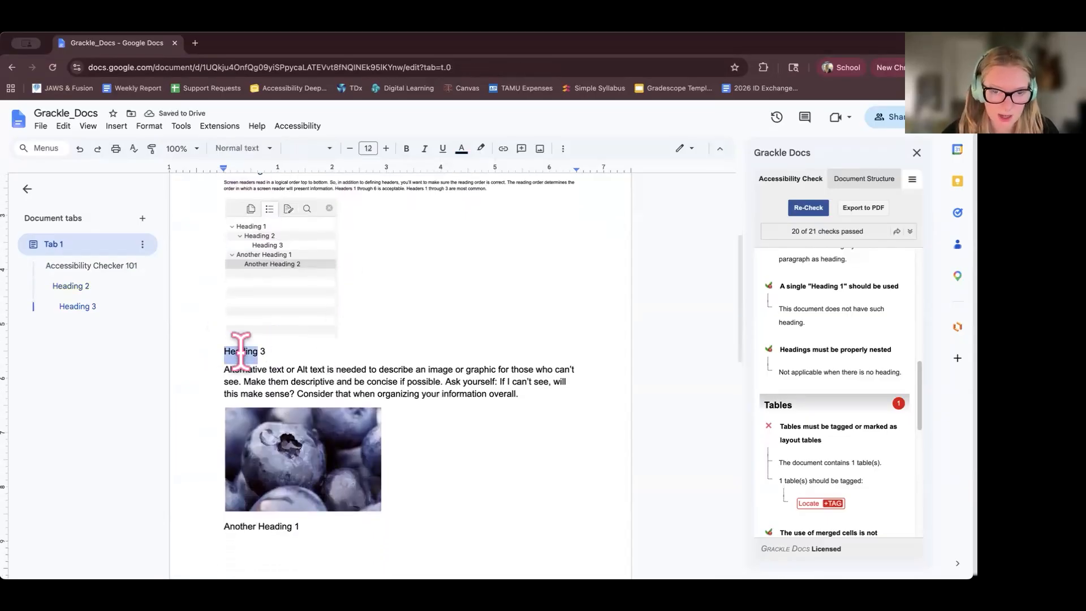
triple_click(241, 351)
text(Headi)
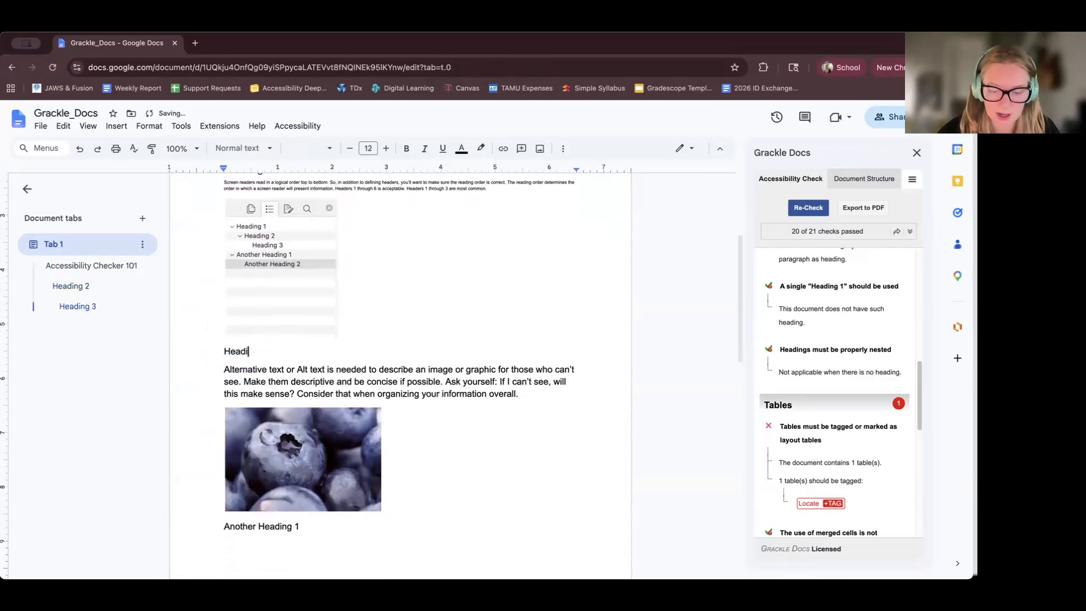
text(ng 2)
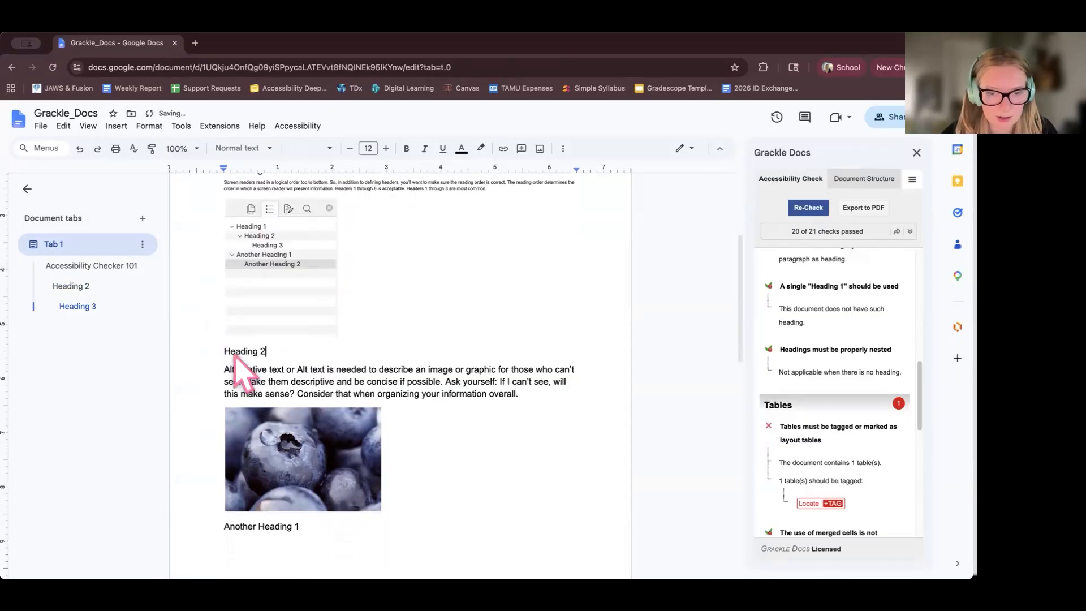
Apply the Heading 2 style to the line above the alternative text paragraph and change its font to Arial
triple_click(238, 351)
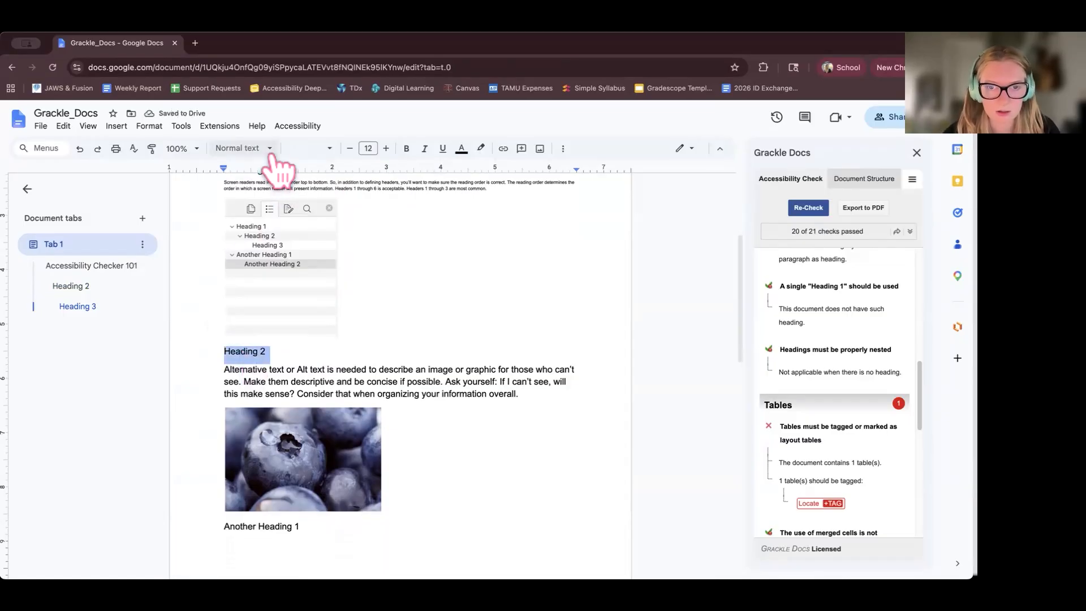
click(266, 148)
click(283, 346)
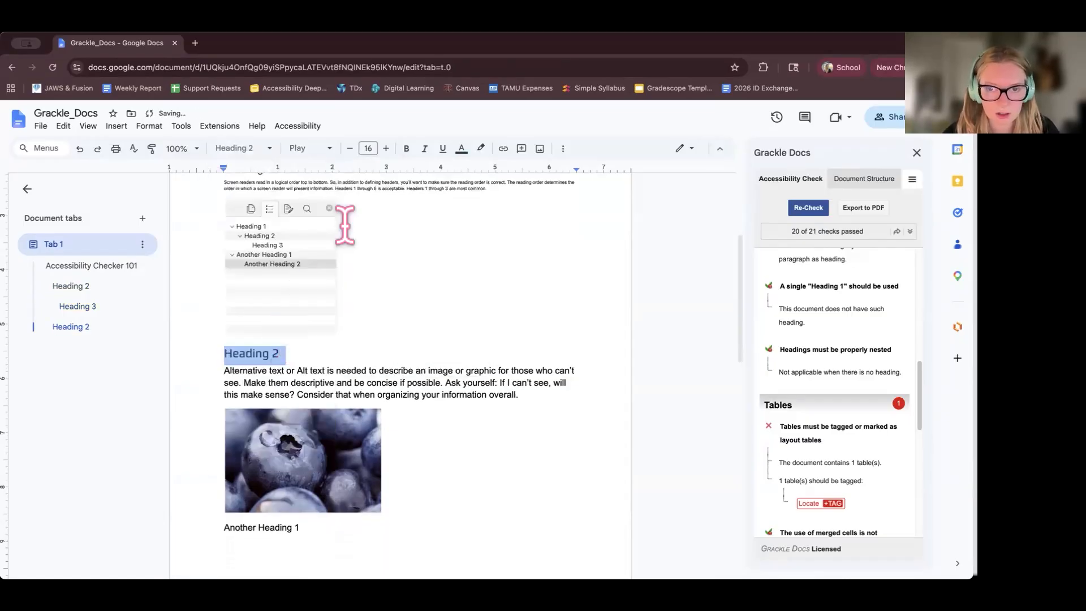
click(328, 149)
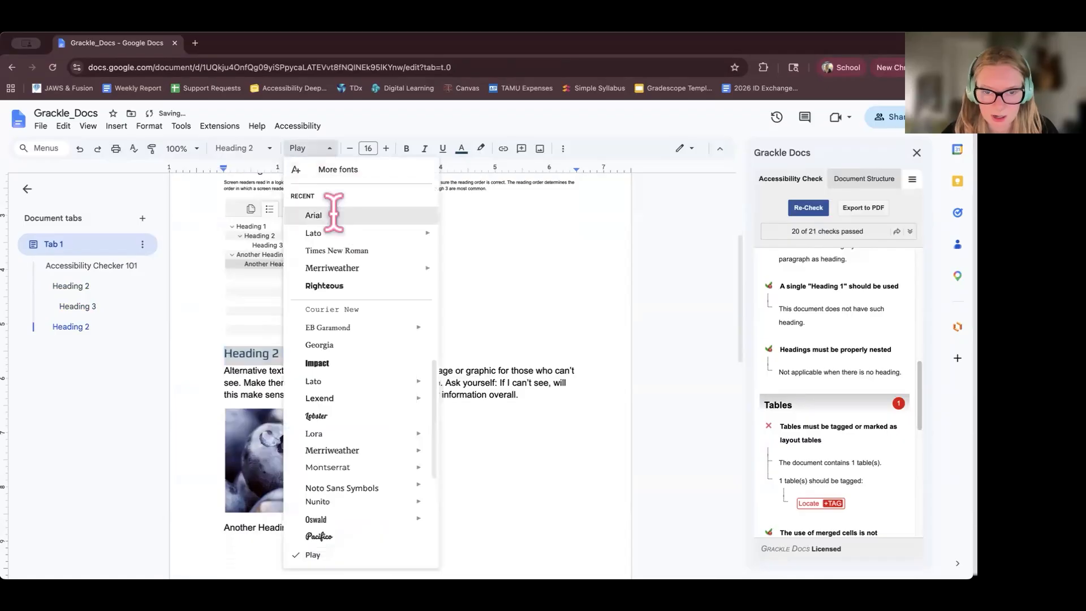
click(340, 215)
click(342, 323)
Replace the "Another Heading 1" line below the blueberry image with the text "Another Heading 2"
scroll(322, 438, down, 3)
scroll(322, 438, down, 1)
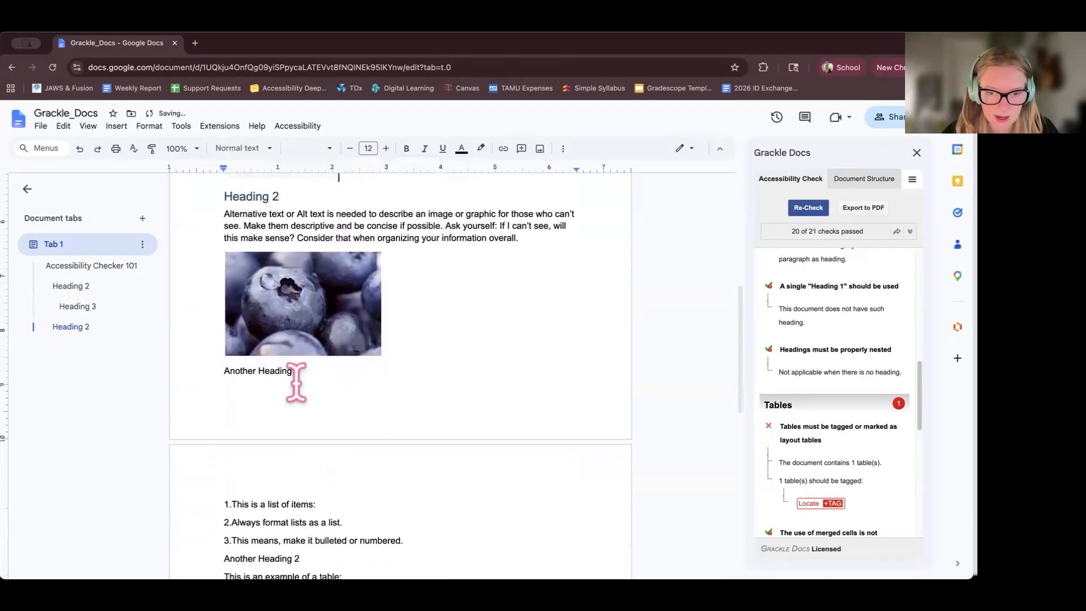
triple_click(293, 372)
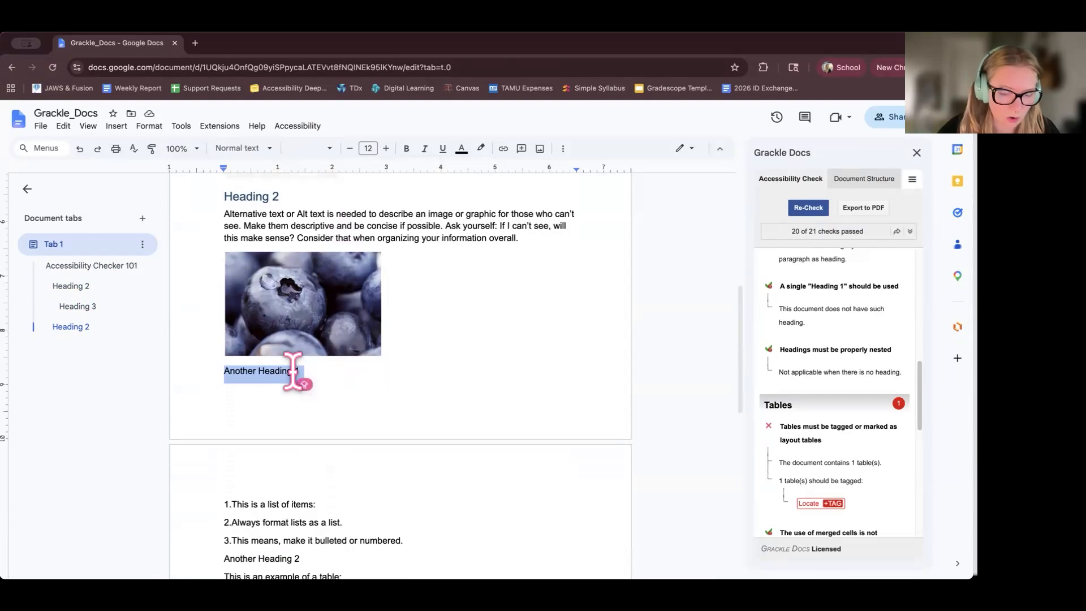
text(AN)
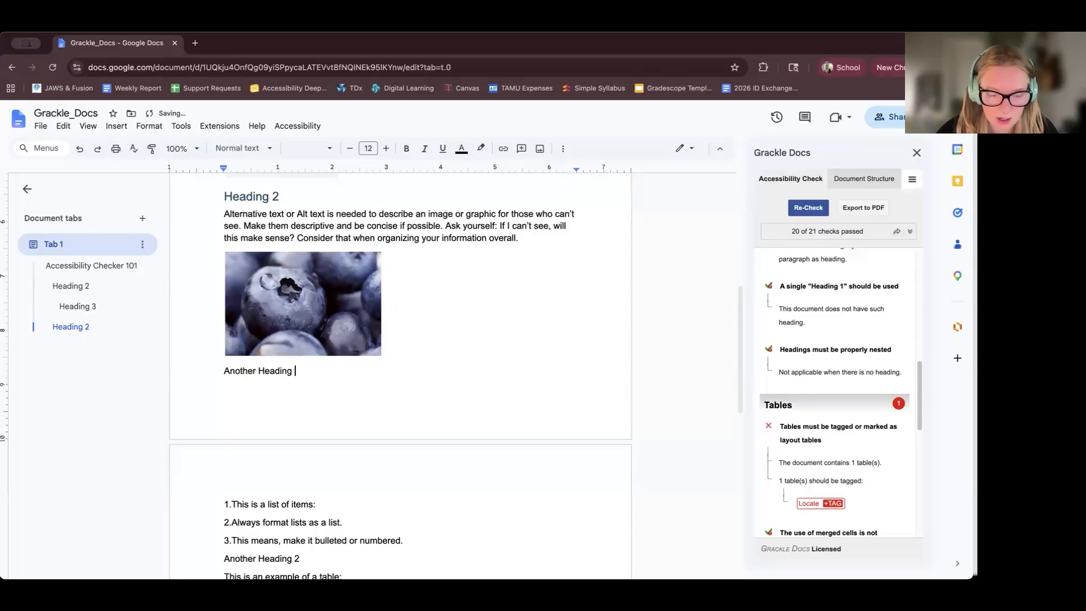
text(other Heading 2)
Apply the Heading 2 style to the "Another Heading 2" line before the numbered list and change its font to Arial
triple_click(257, 371)
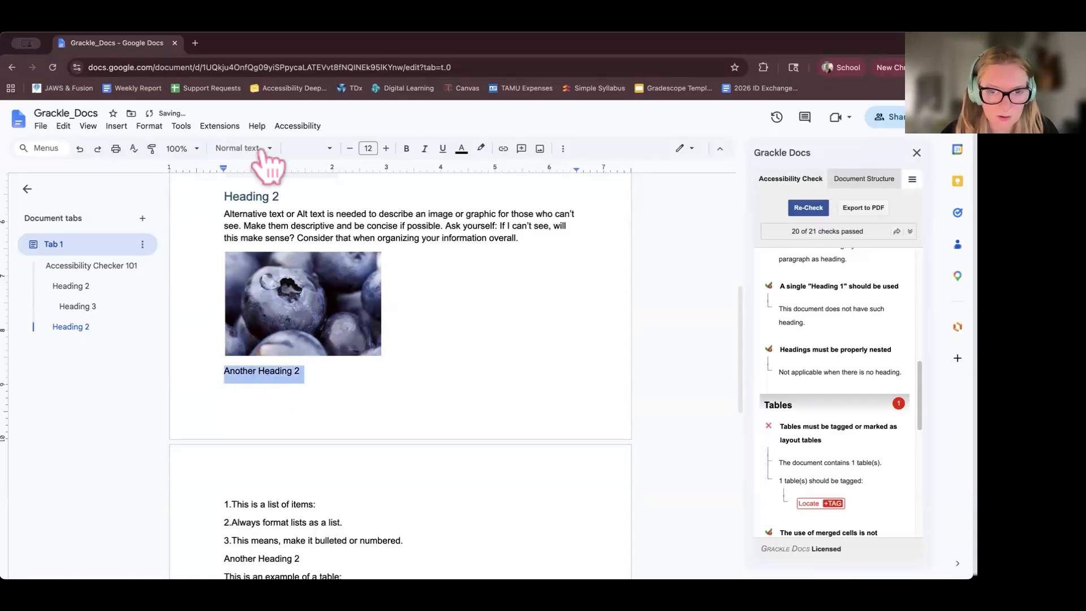
click(271, 150)
click(266, 340)
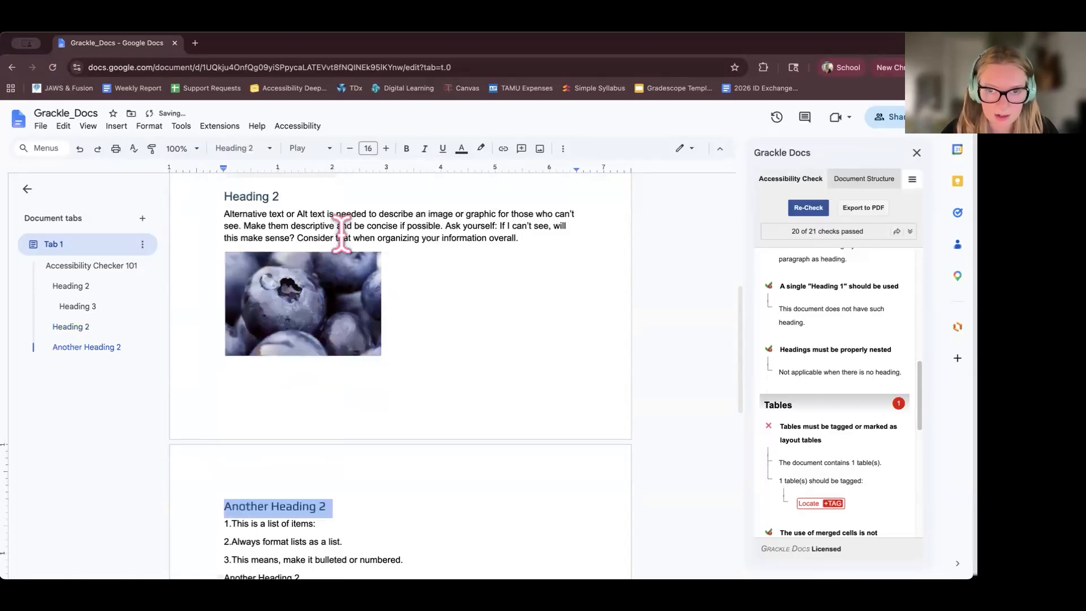
click(327, 150)
click(317, 220)
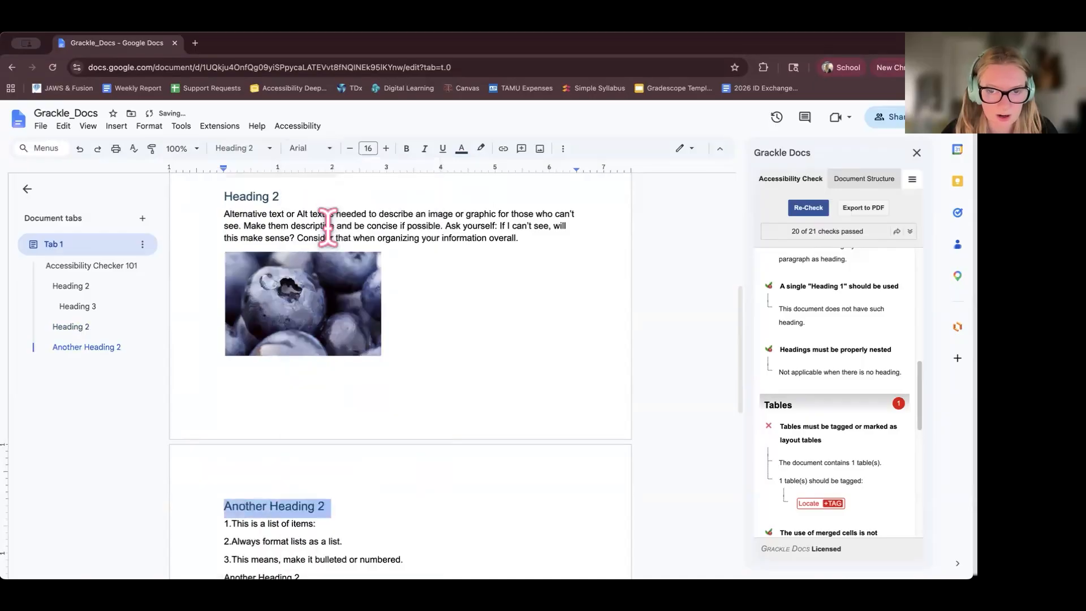
click(425, 371)
Replace the "Another Heading 2" line between the numbered list and the table with "Another Heading 3"
scroll(424, 391, down, 5)
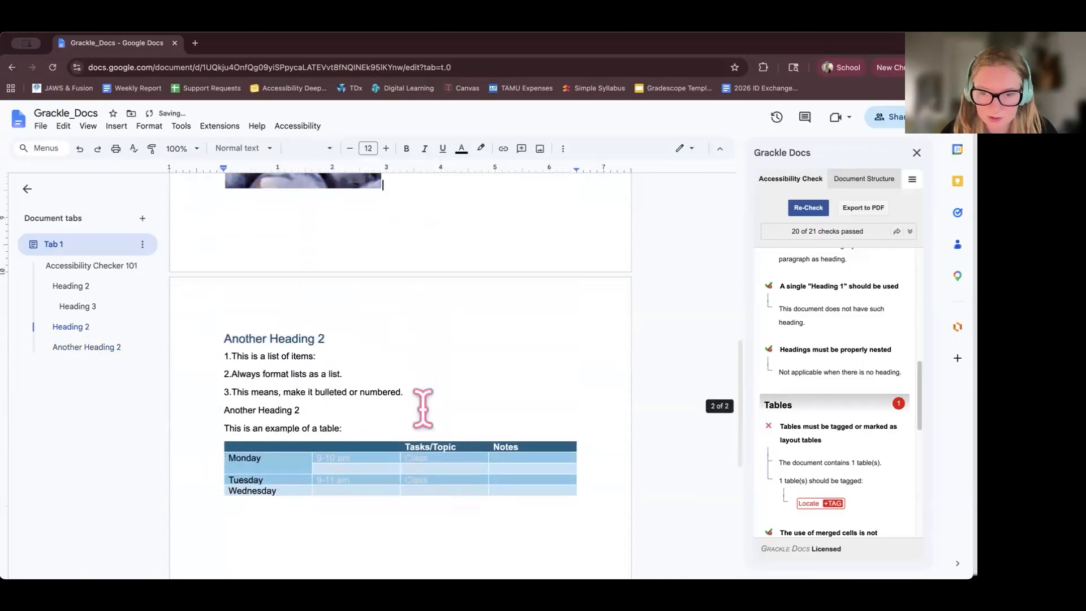
scroll(423, 406, up, 1)
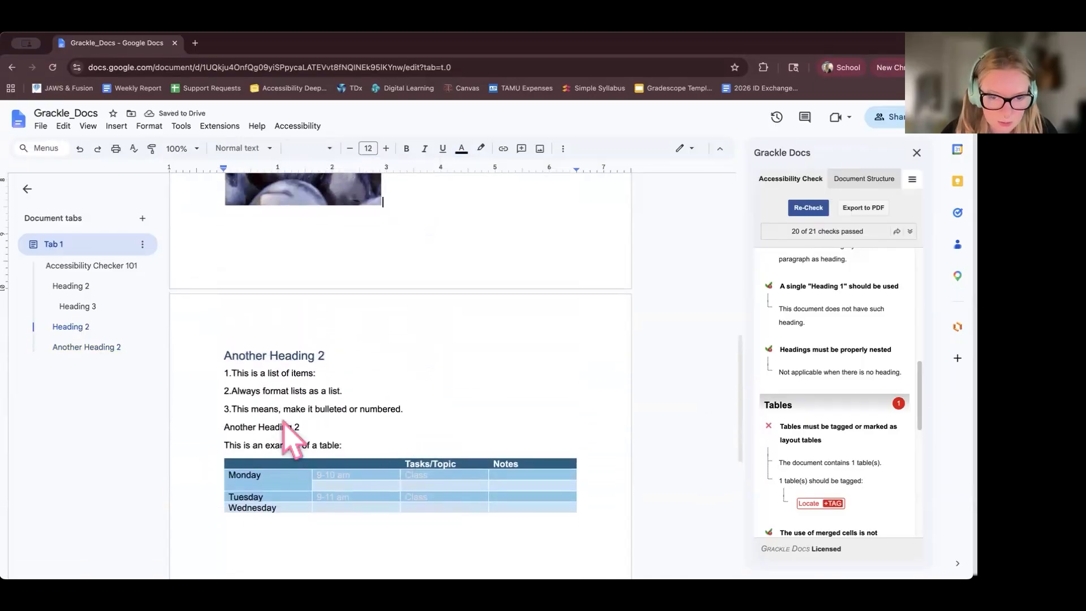
triple_click(283, 425)
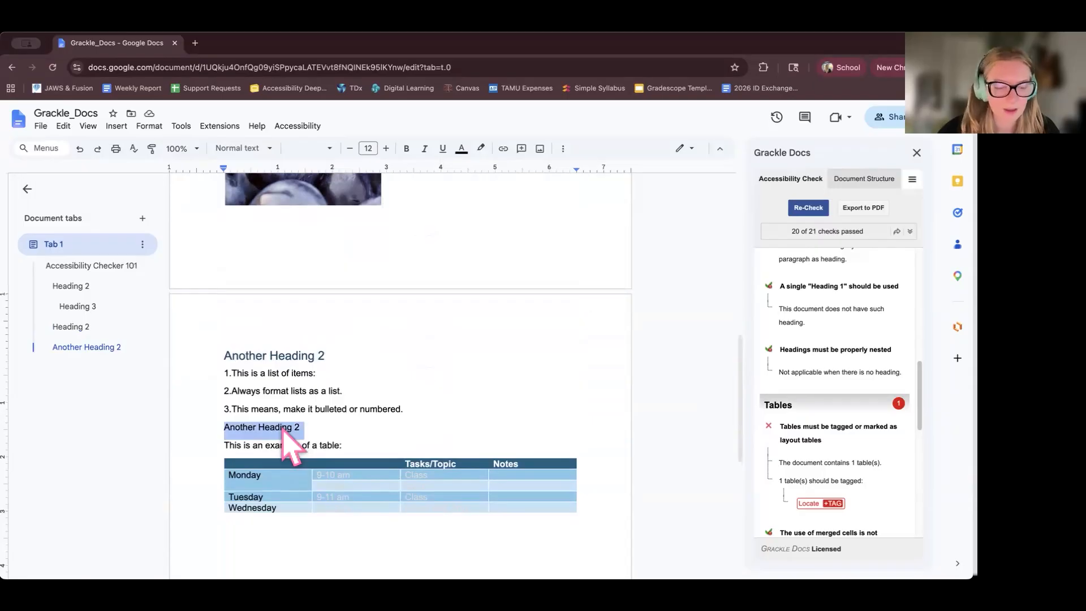
text(A)
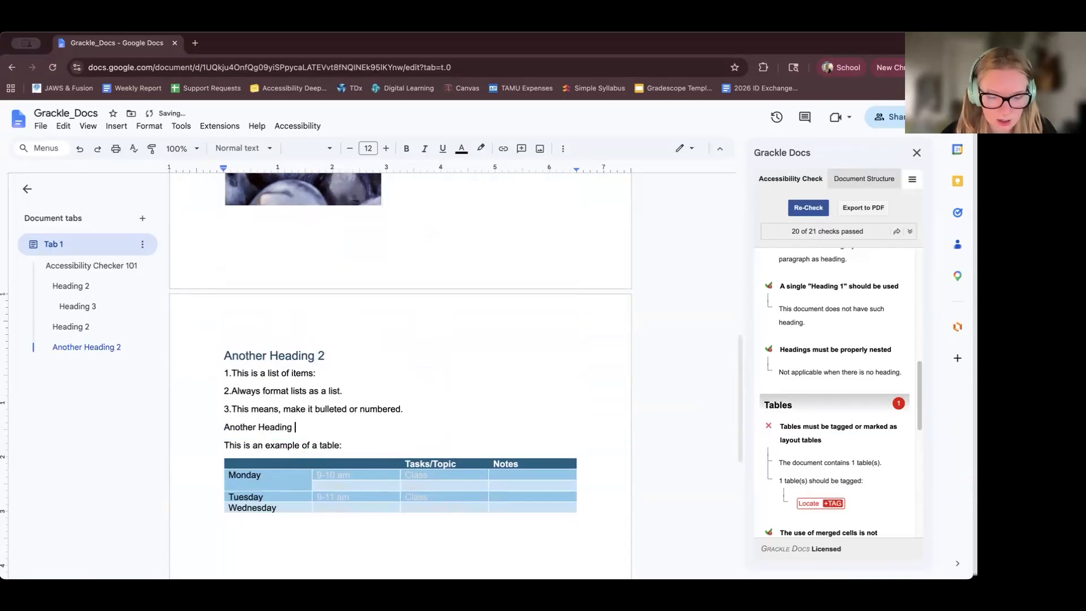
Apply the Heading 3 style to the "Another Heading 3" line above the table and change its font to Arial
triple_click(260, 427)
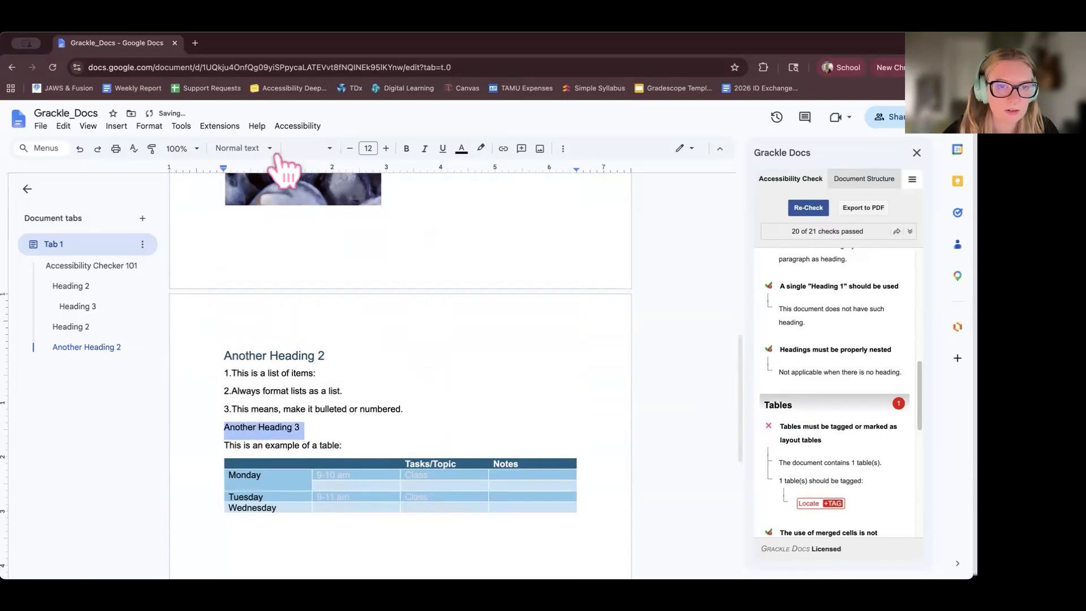
click(242, 148)
click(274, 390)
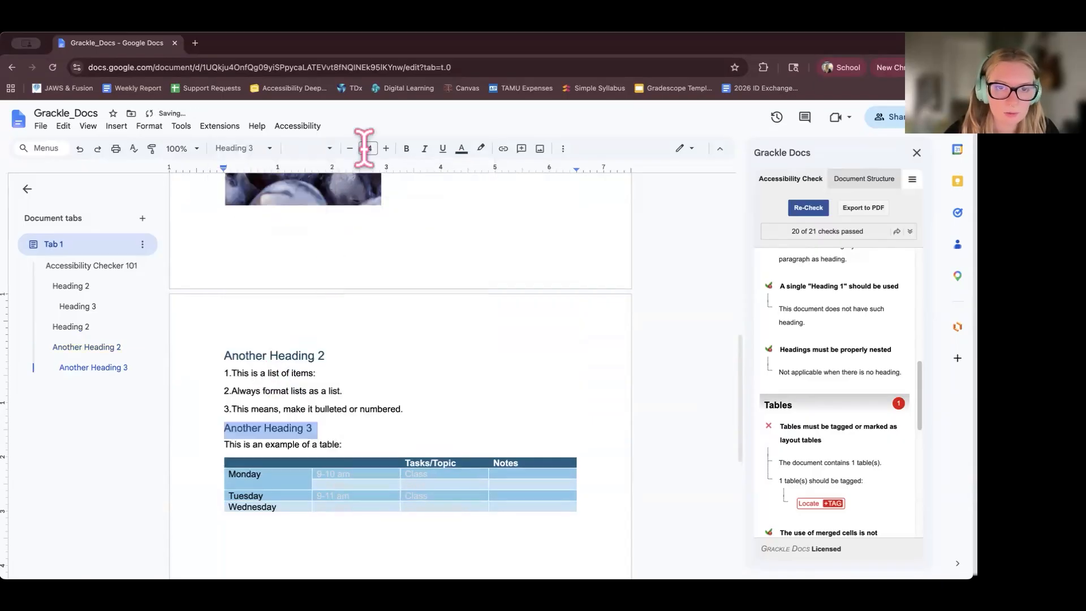
click(317, 149)
click(316, 215)
click(480, 352)
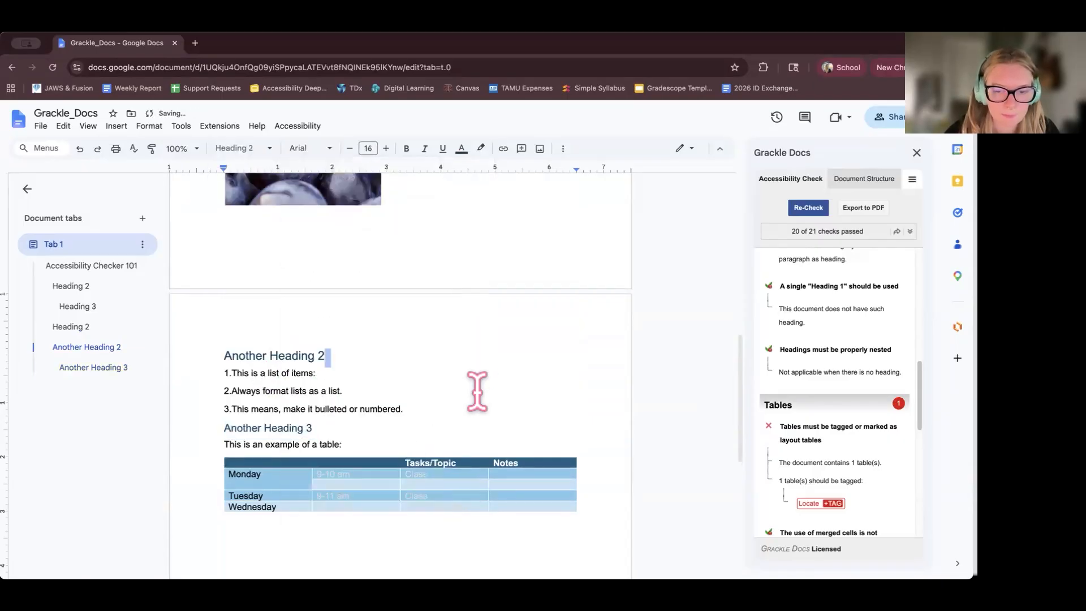
Re-run the Grackle Docs accessibility check and review the results for the headings
scroll(475, 385, down, 1)
scroll(475, 388, up, 4)
scroll(477, 390, up, 6)
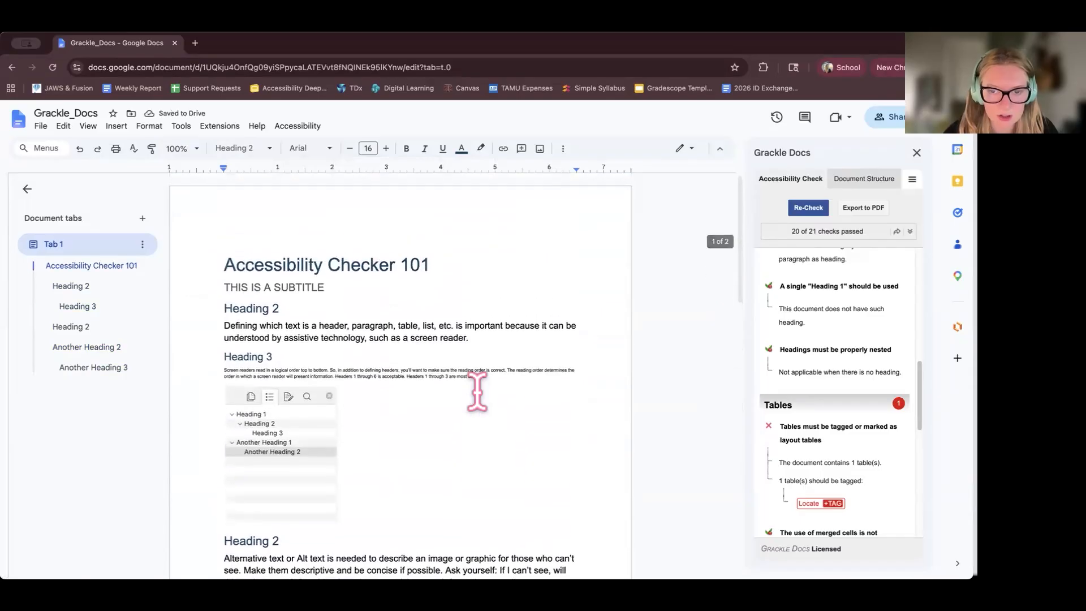
click(810, 209)
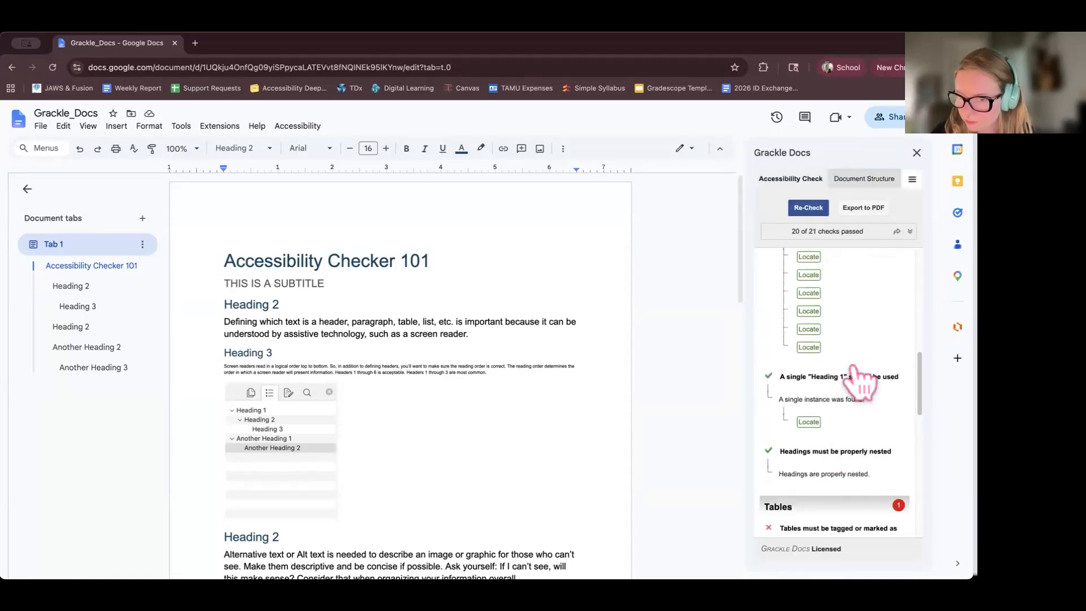
scroll(852, 368, up, 4)
scroll(854, 368, down, 3)
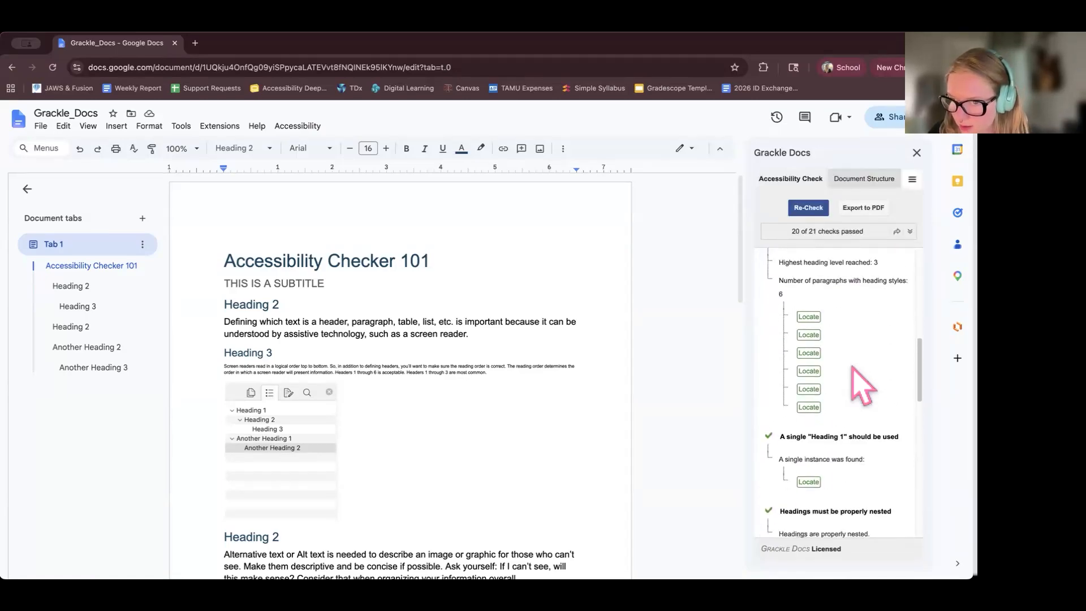
Review the Tables results of the accessibility check and locate the untagged table in the document
scroll(863, 389, down, 3)
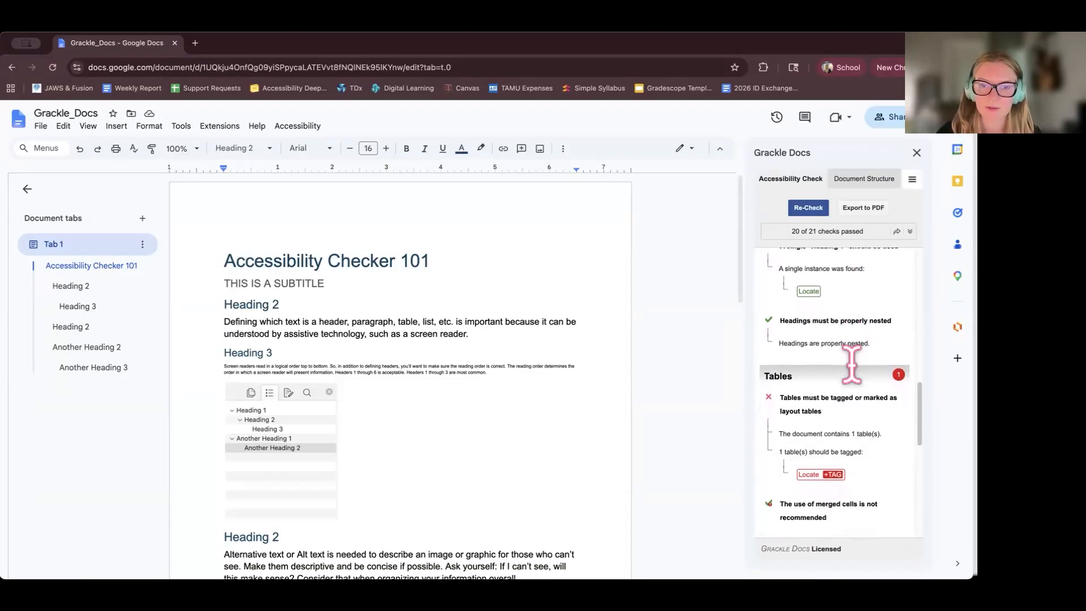
scroll(852, 365, down, 2)
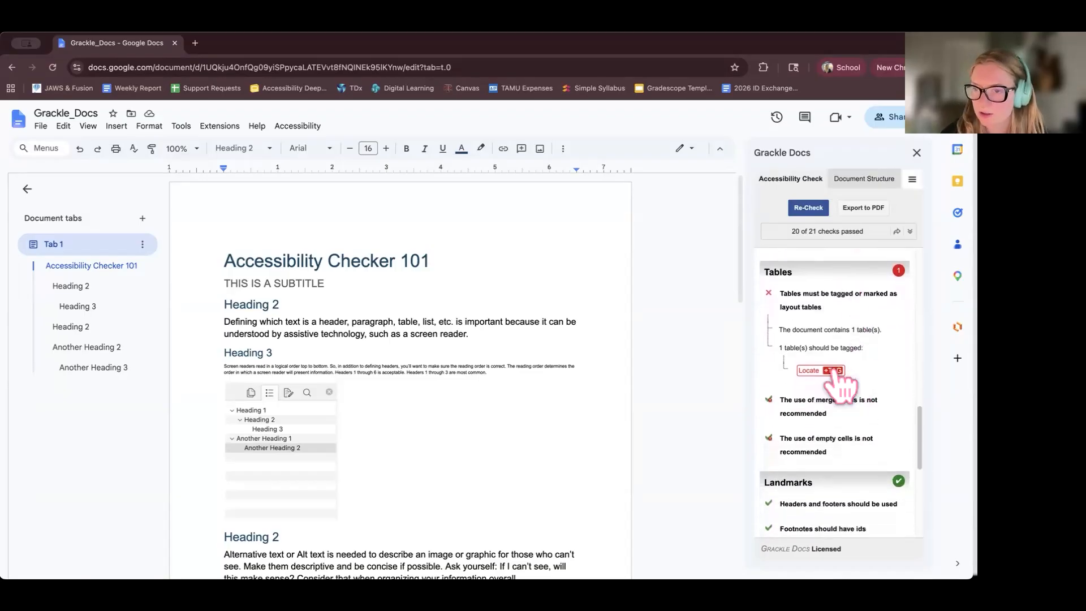
click(833, 370)
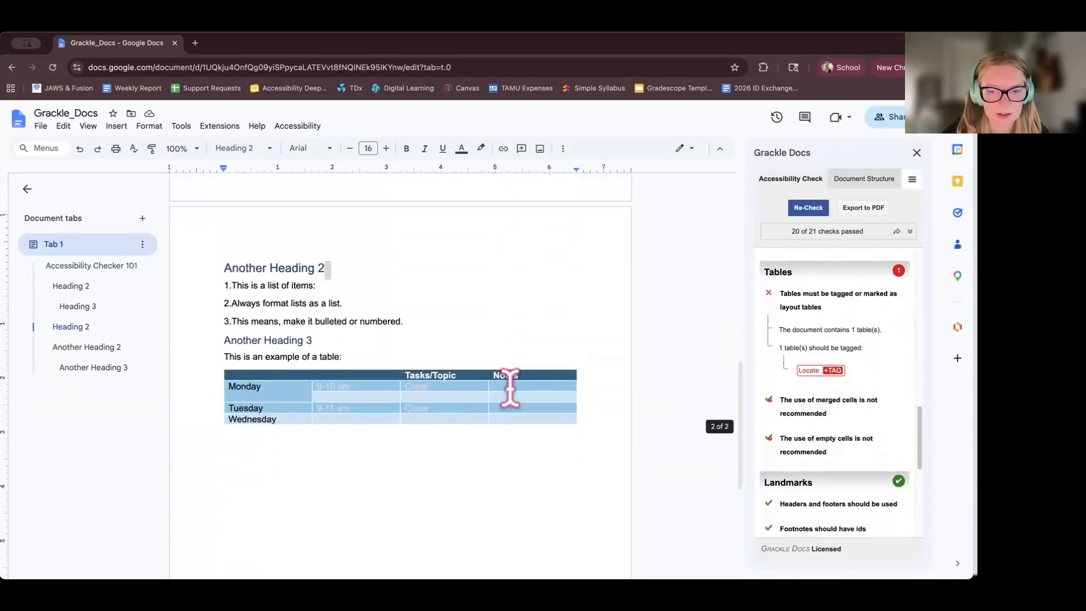
scroll(511, 388, down, 1)
double_click(494, 476)
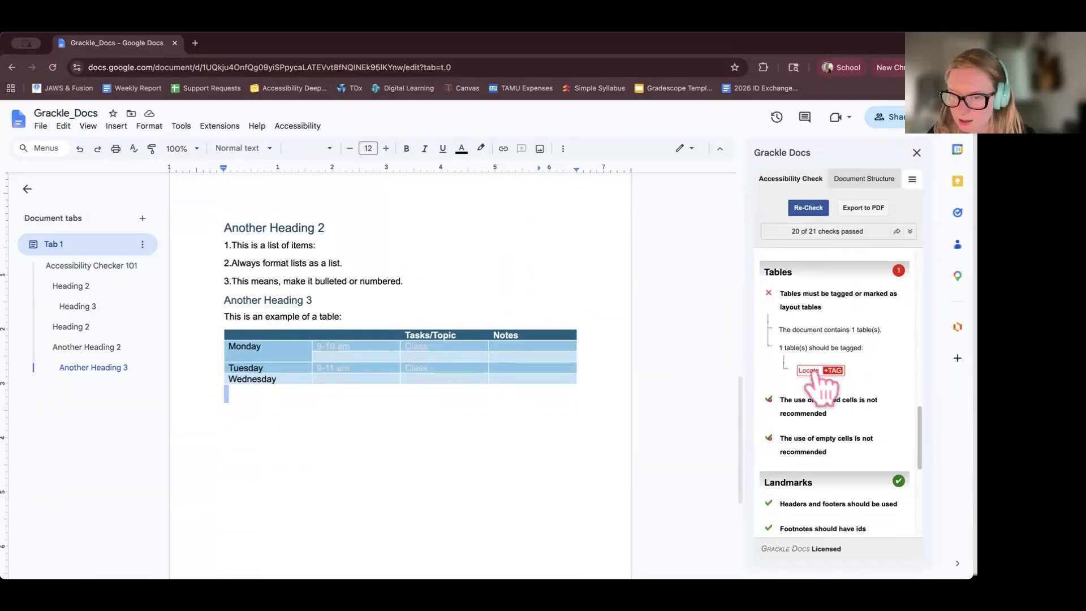
Open the table for tagging and mark the second, third and fourth cells of its first row as column header cells
click(834, 371)
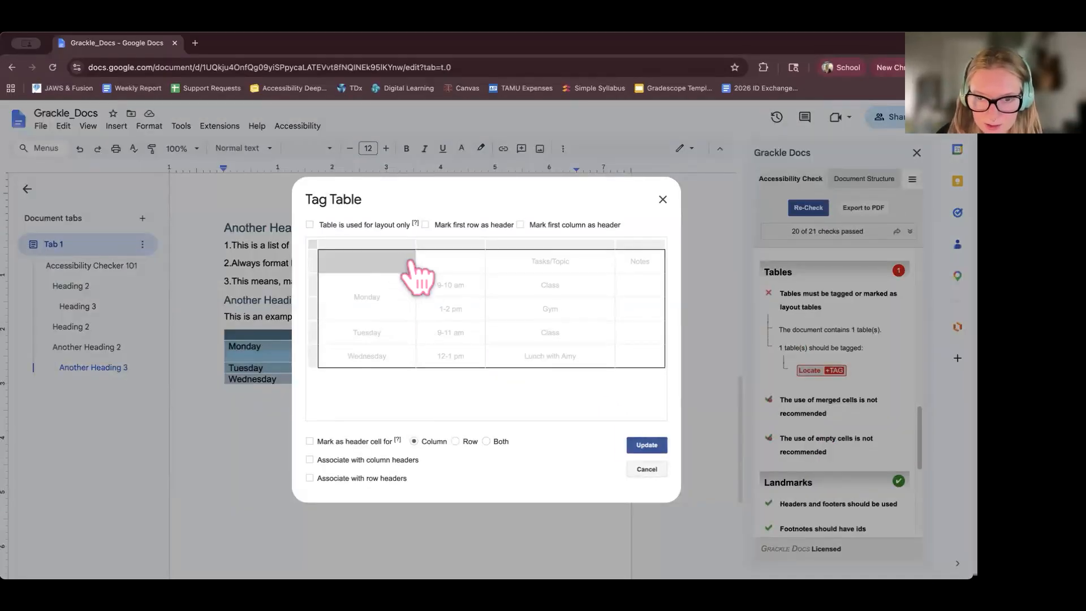
click(389, 263)
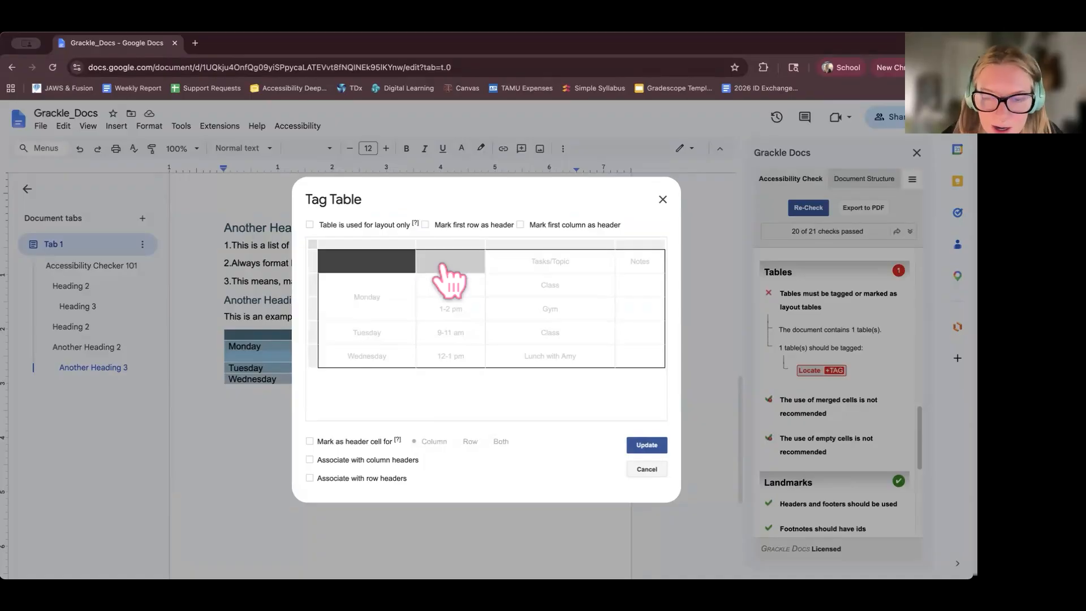
click(443, 264)
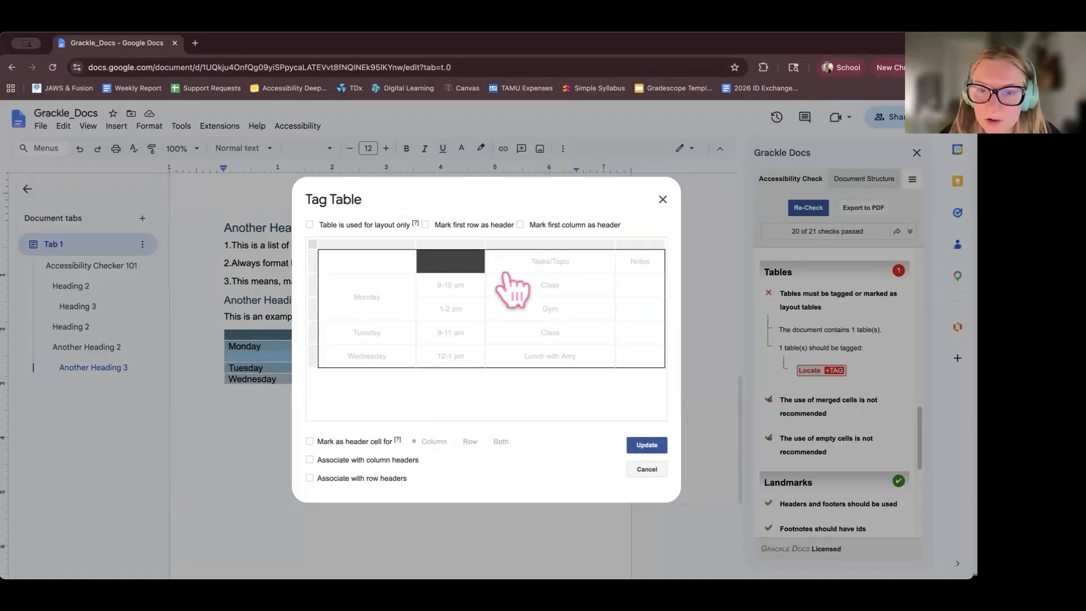
shift+click(399, 265)
shift+click(510, 260)
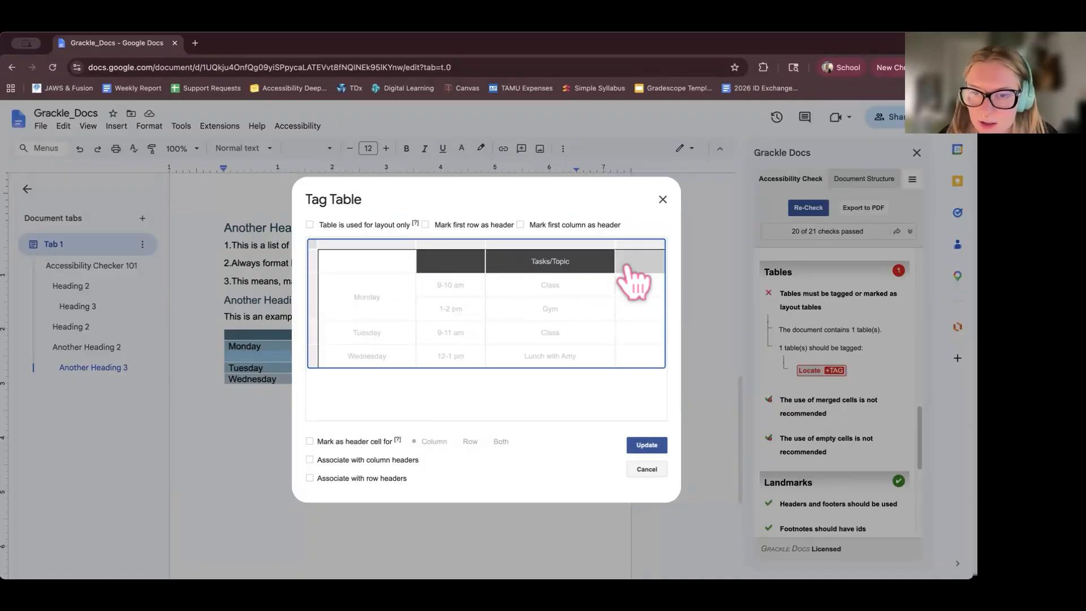
shift+click(629, 262)
super+click(346, 244)
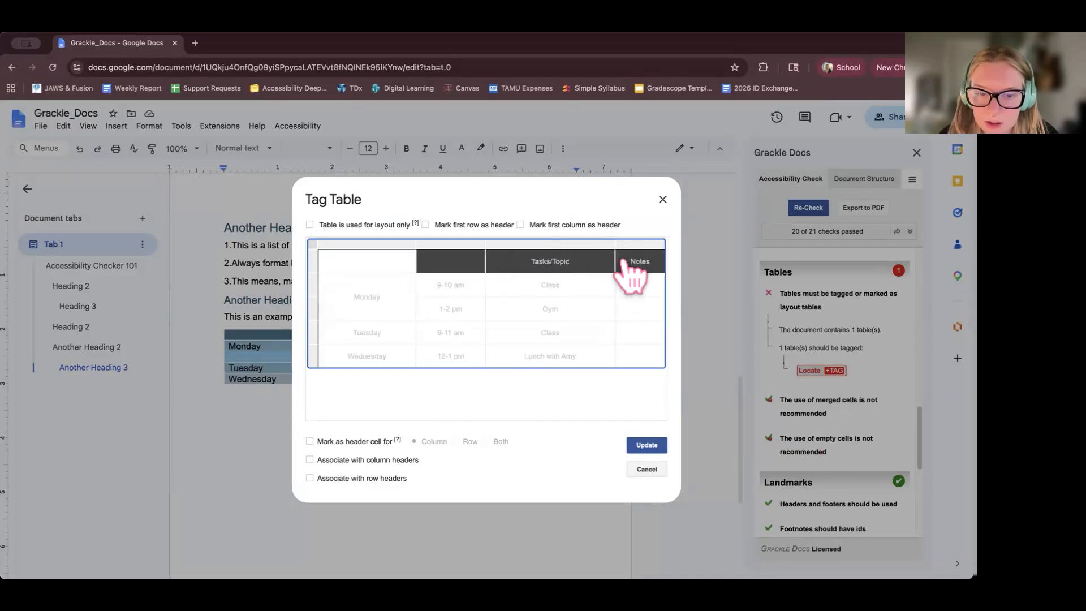
click(309, 442)
Mark the table's empty top-left cell as a column header cell and apply the table tags
click(370, 261)
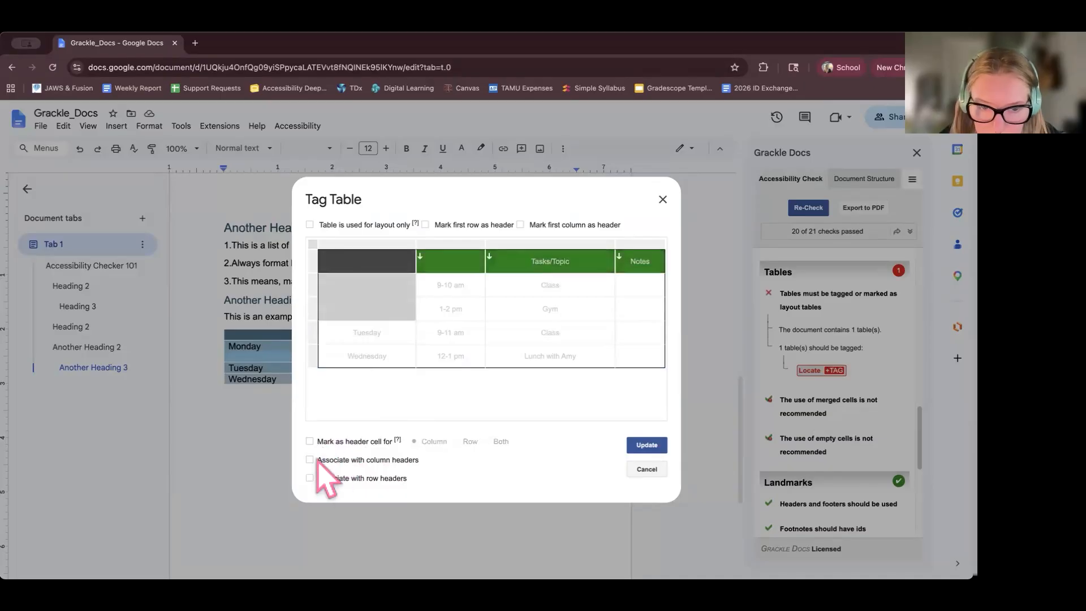
click(310, 441)
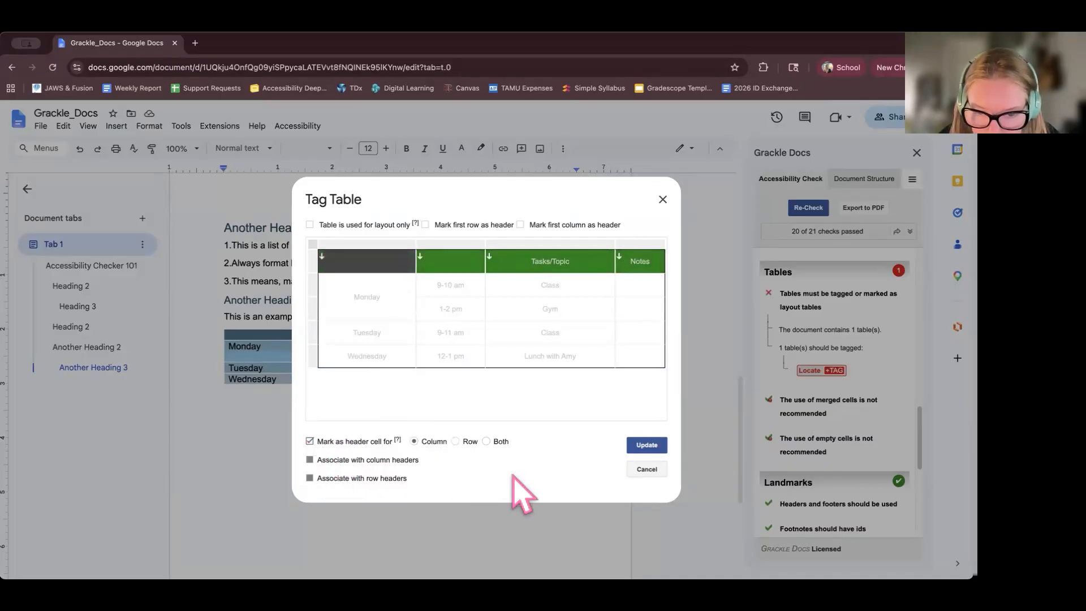
click(649, 445)
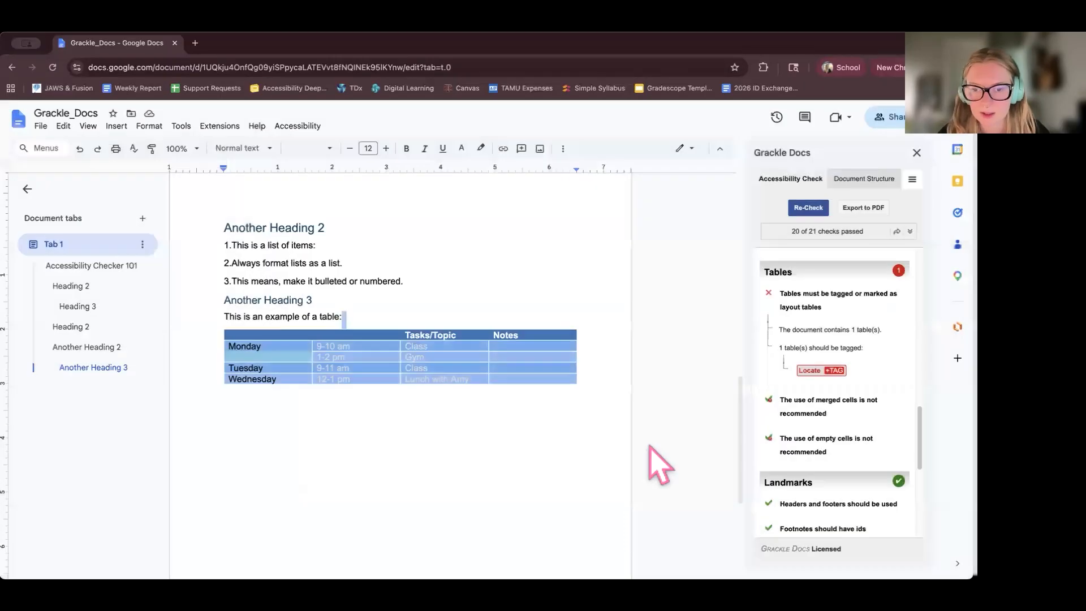
Locate the merged cell reported by the check and unmerge the "Monday" cell in the table
scroll(848, 403, down, 1)
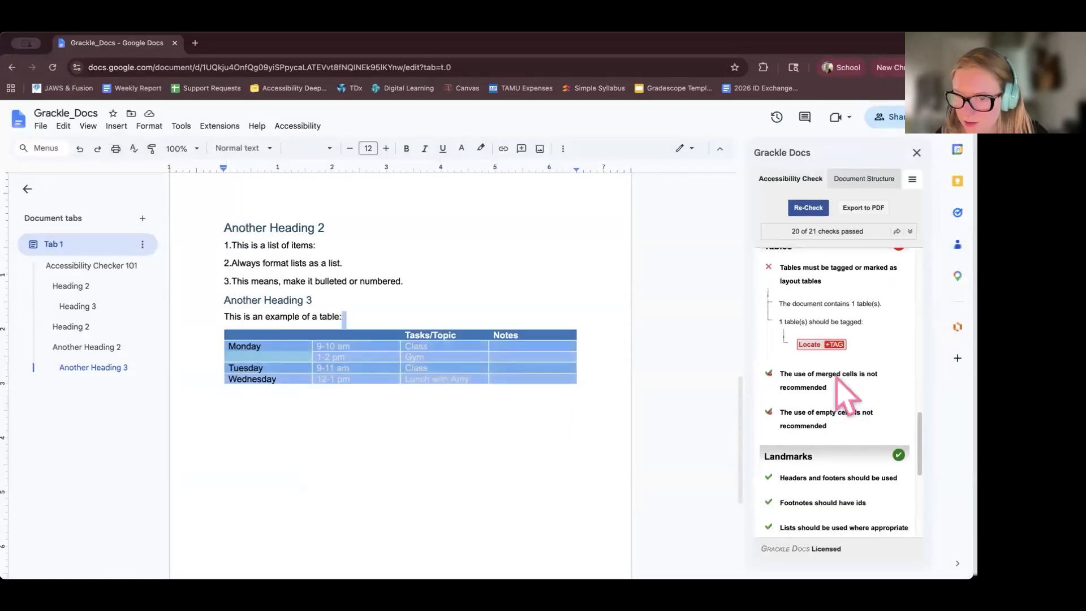
click(808, 385)
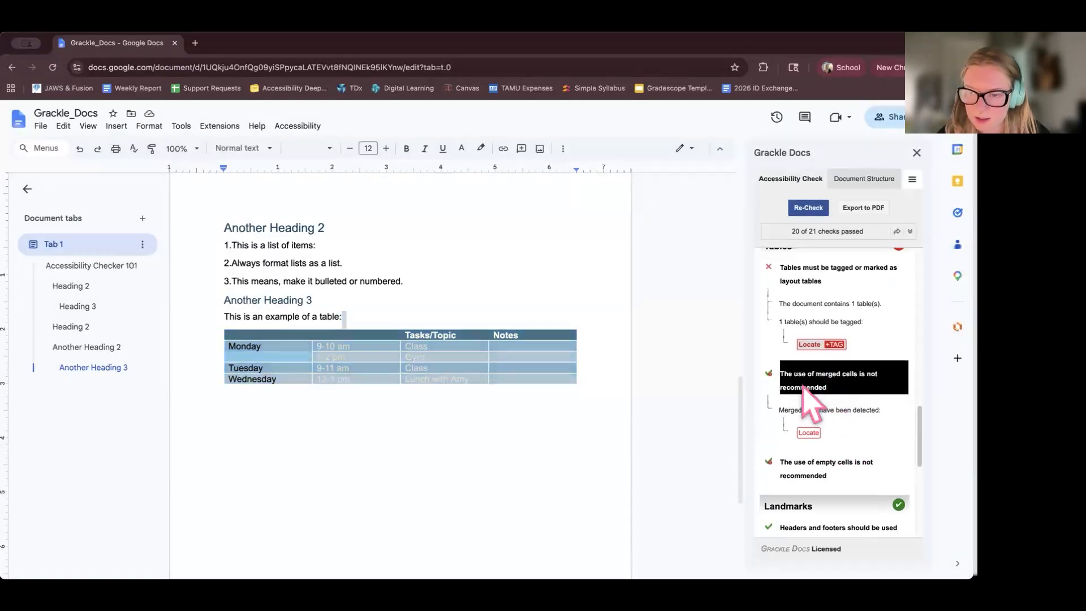
click(810, 433)
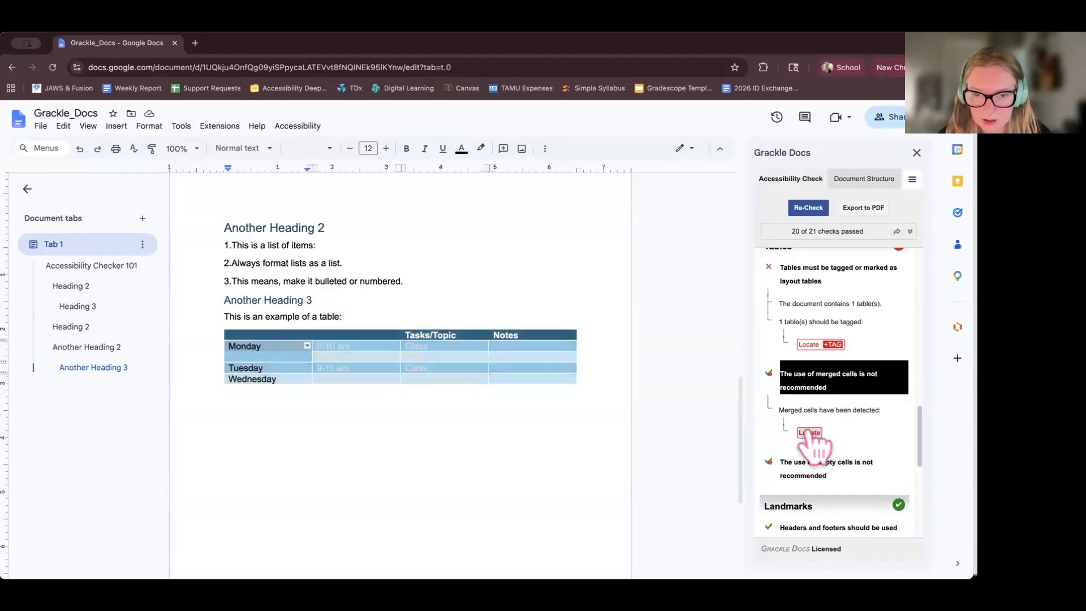
scroll(339, 396, up, 1)
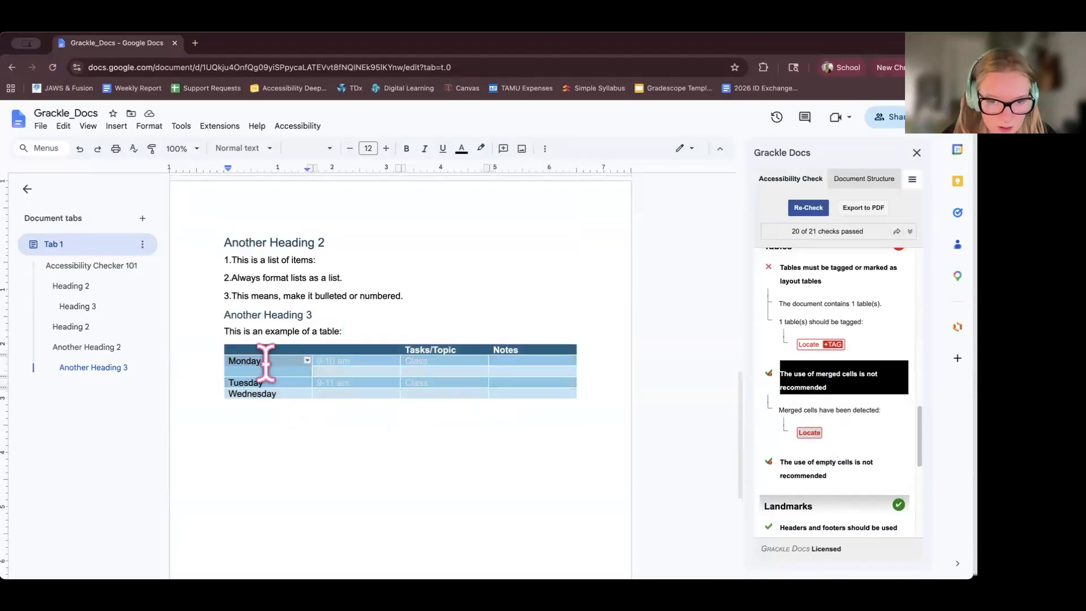
click(286, 368)
right_click(290, 372)
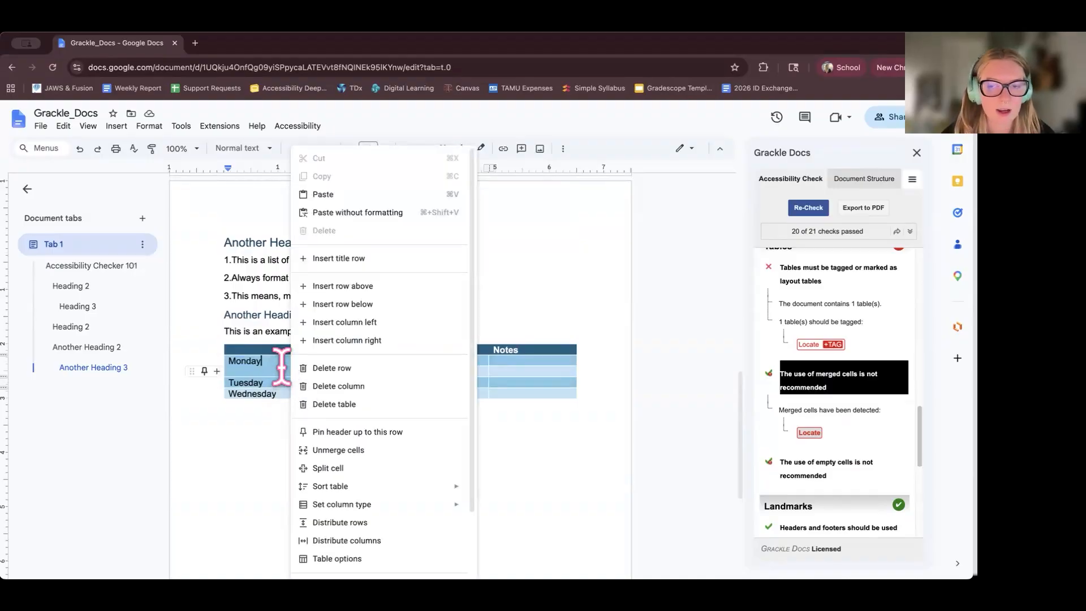
click(354, 451)
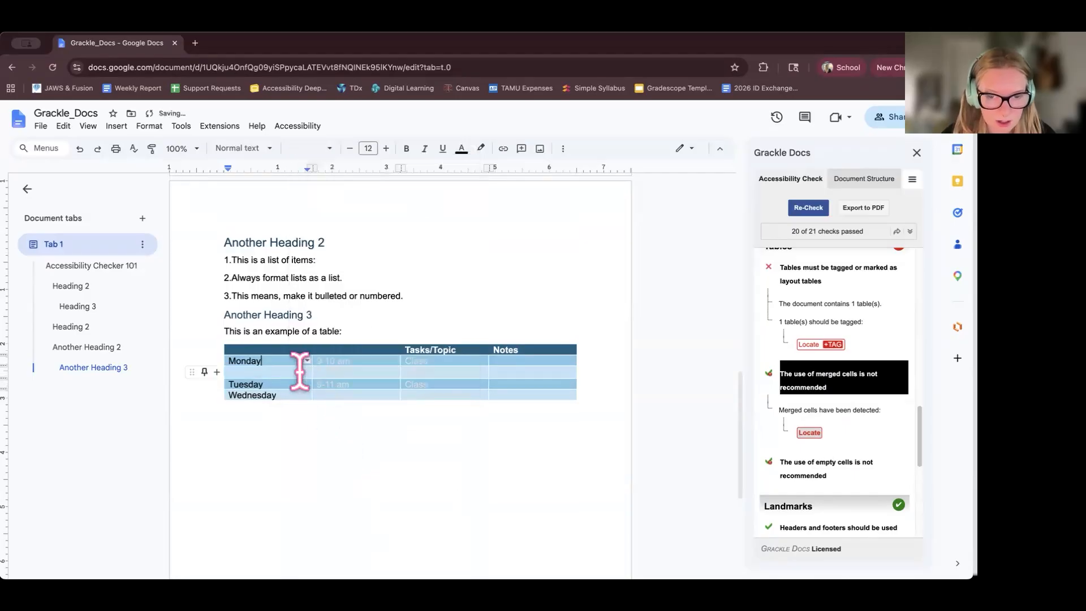
click(368, 461)
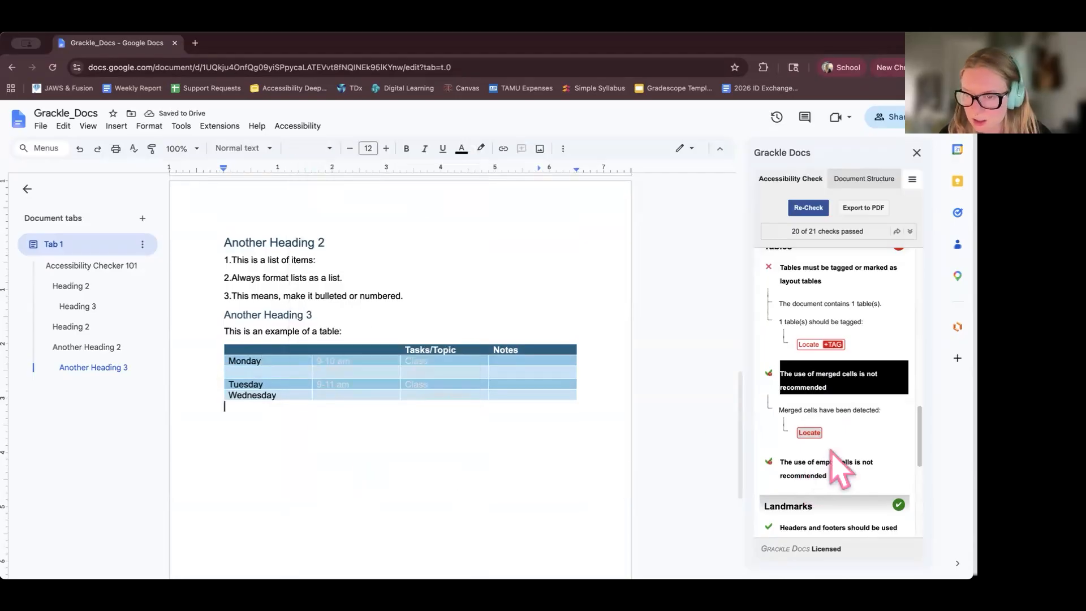
Expand the empty-cells check, enter "Monday" in the blank cell below Monday, and fill the blank header cells with "Day" and "Time"
scroll(820, 444, down, 1)
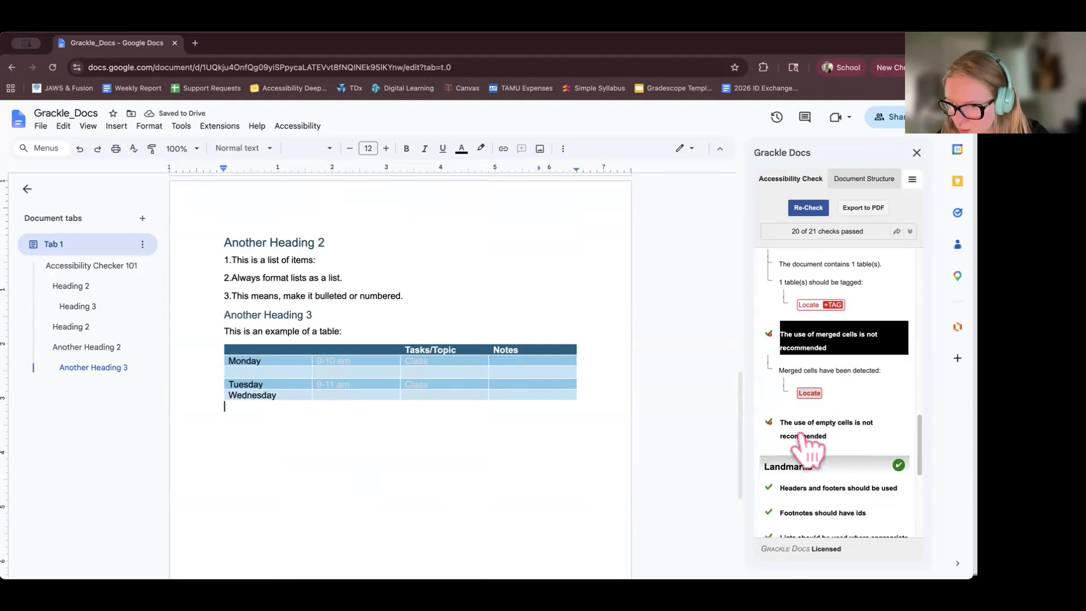
click(801, 437)
scroll(801, 447, down, 3)
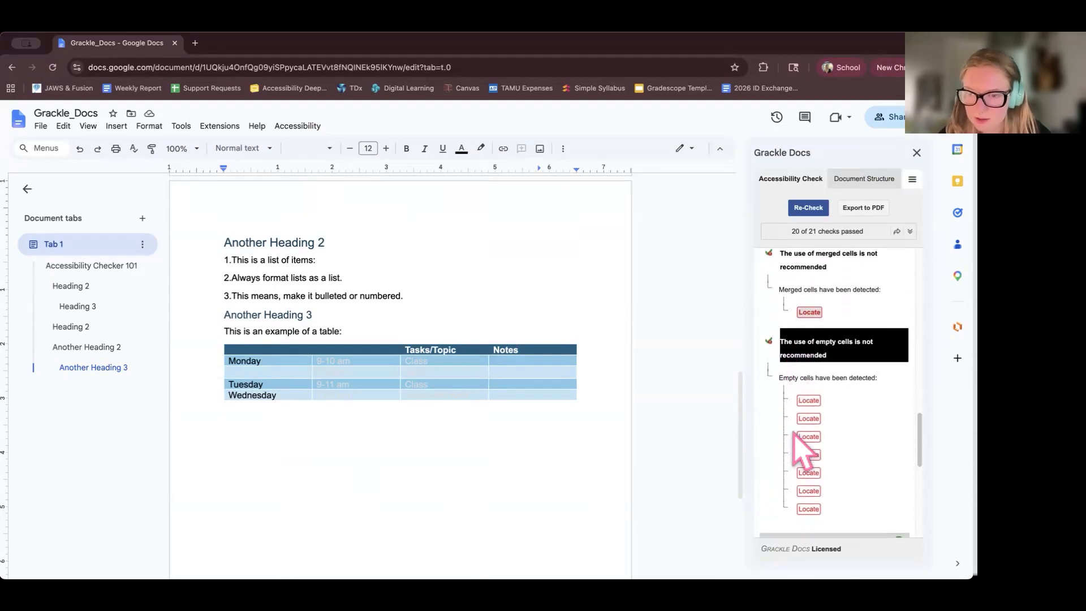
click(278, 371)
text(M)
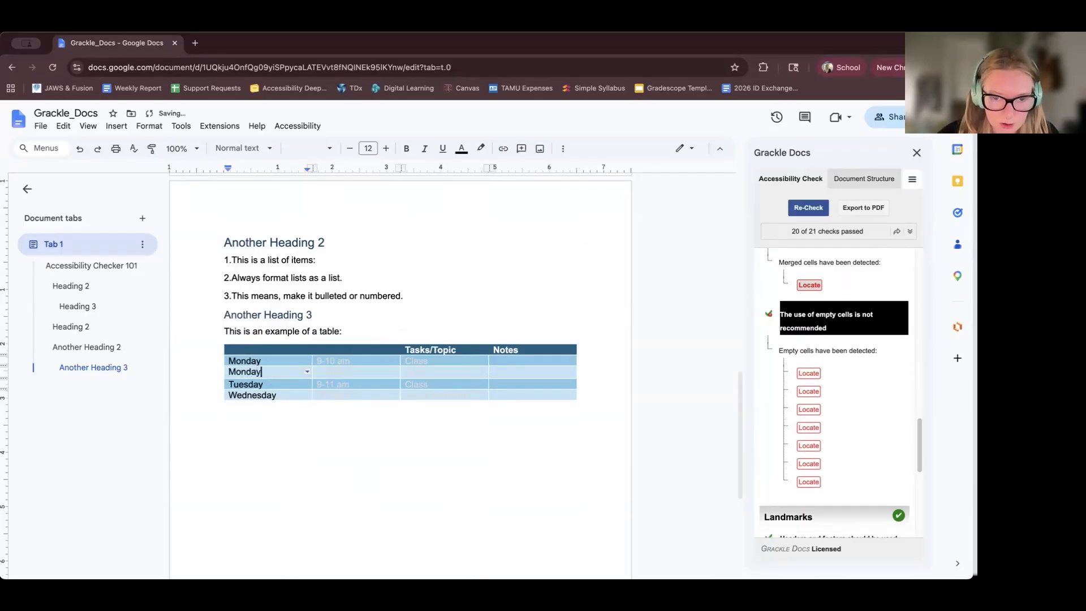
text(onday)
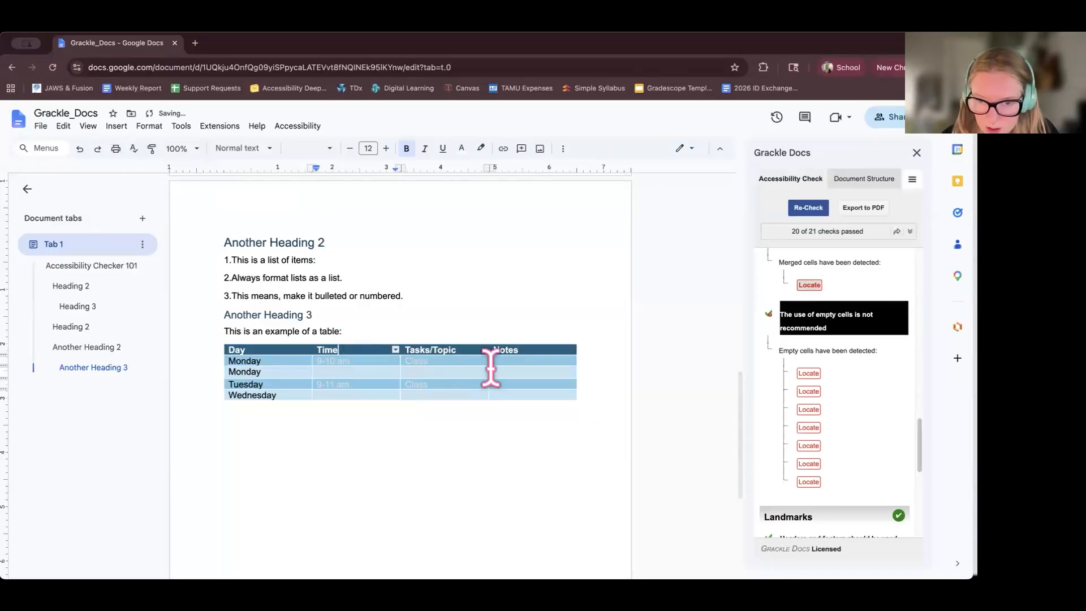
Fill all four empty cells under the Notes header with "Notes"
click(516, 358)
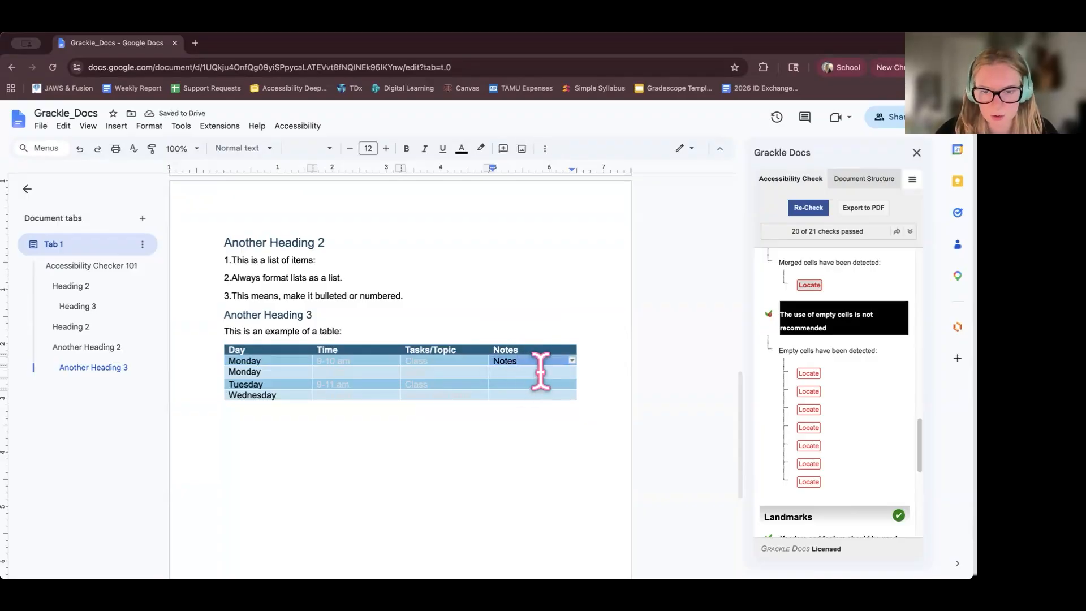
text(Notes)
text(Notes)
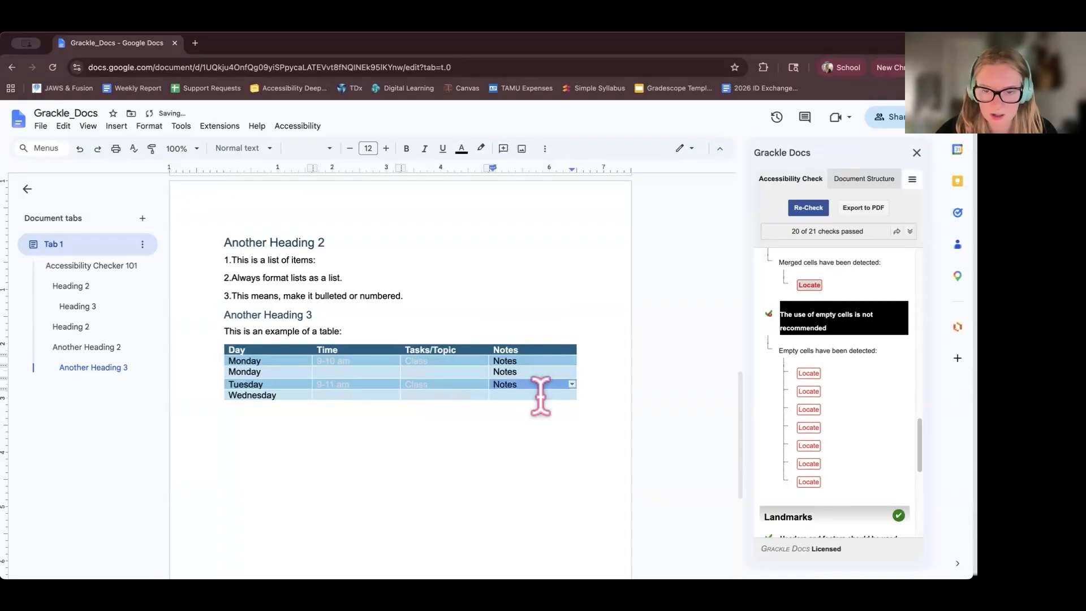
text(Notes)
key(Down)
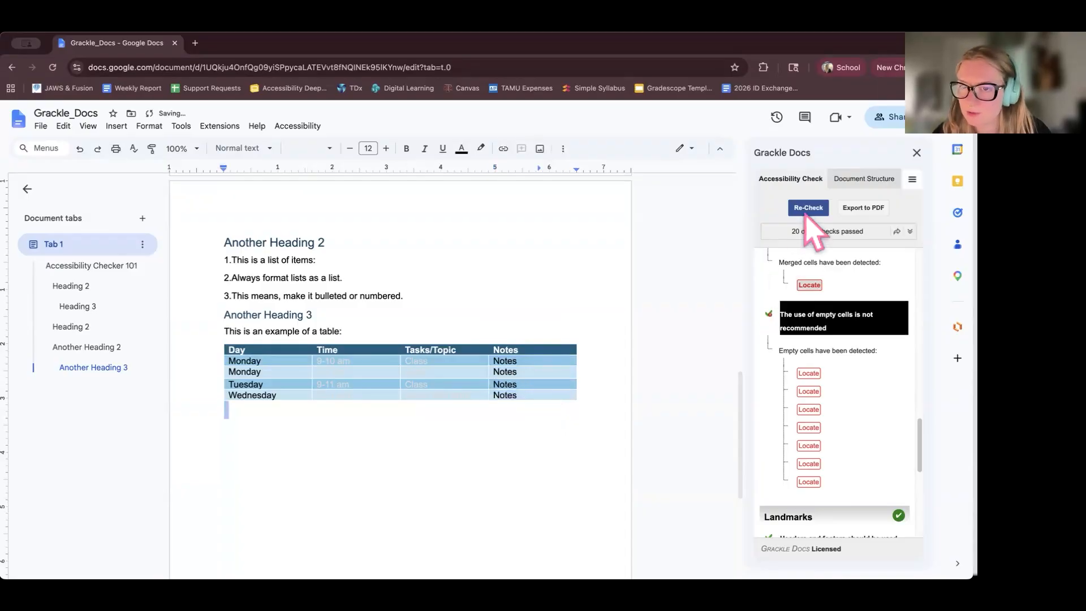
Re-run the accessibility check and review the Tables, Landmarks and Contents results
click(806, 211)
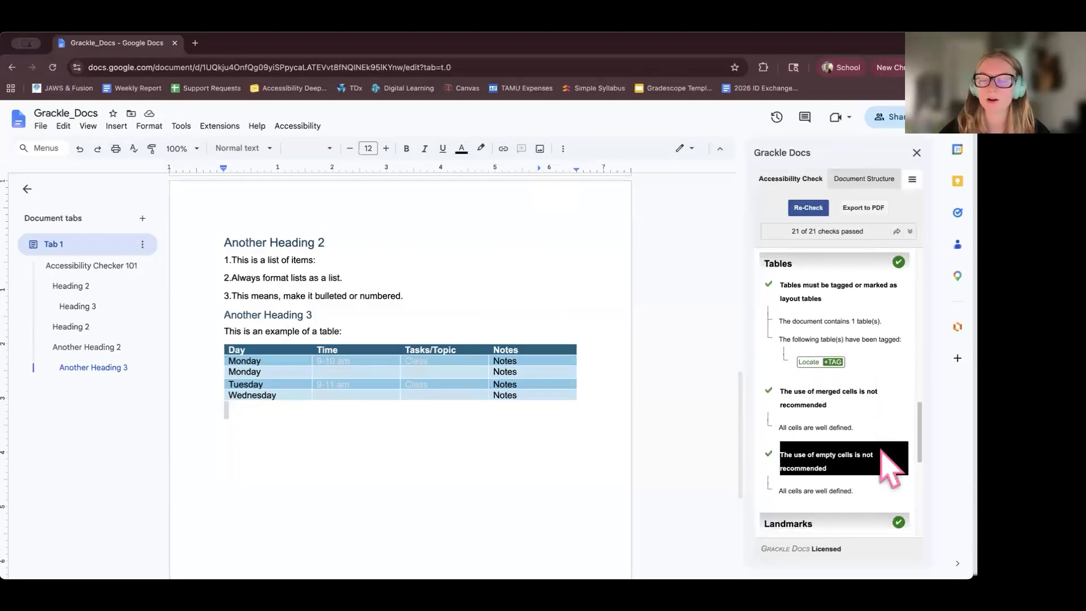
scroll(890, 471, down, 3)
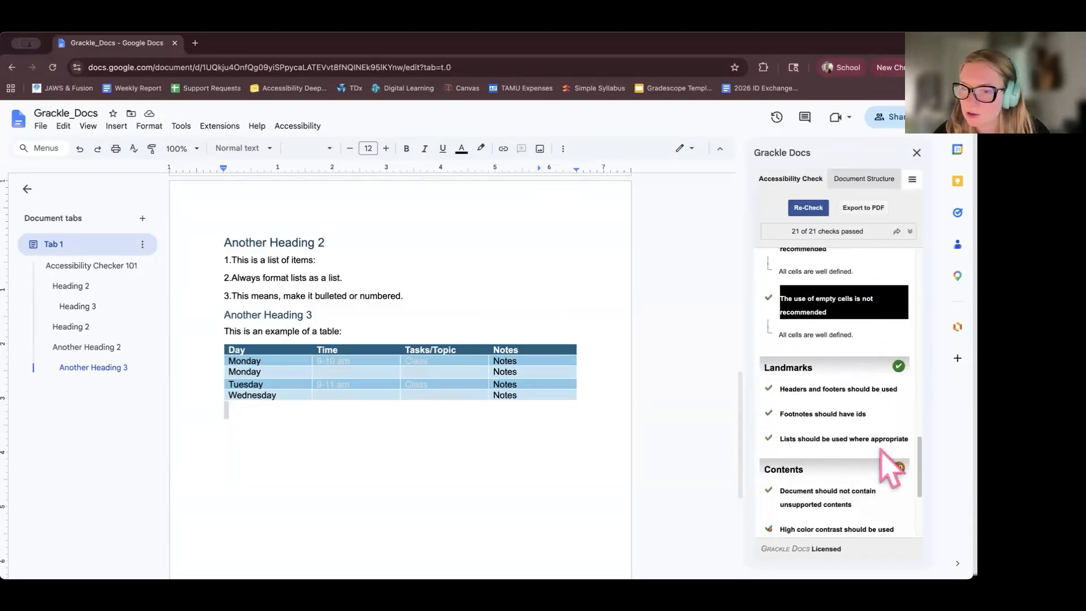
scroll(887, 457, down, 2)
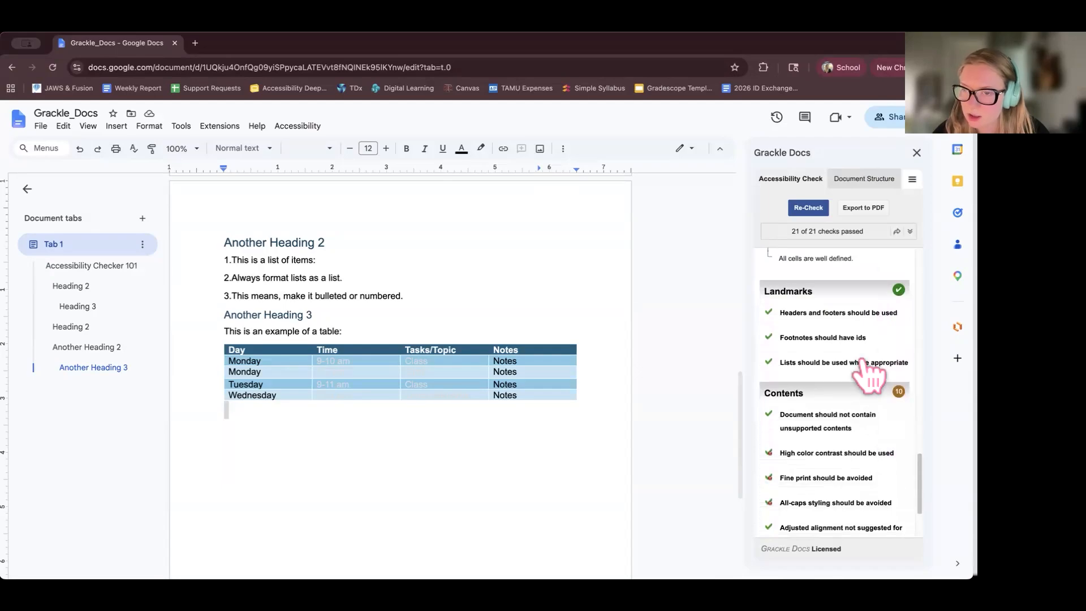
scroll(871, 377, down, 2)
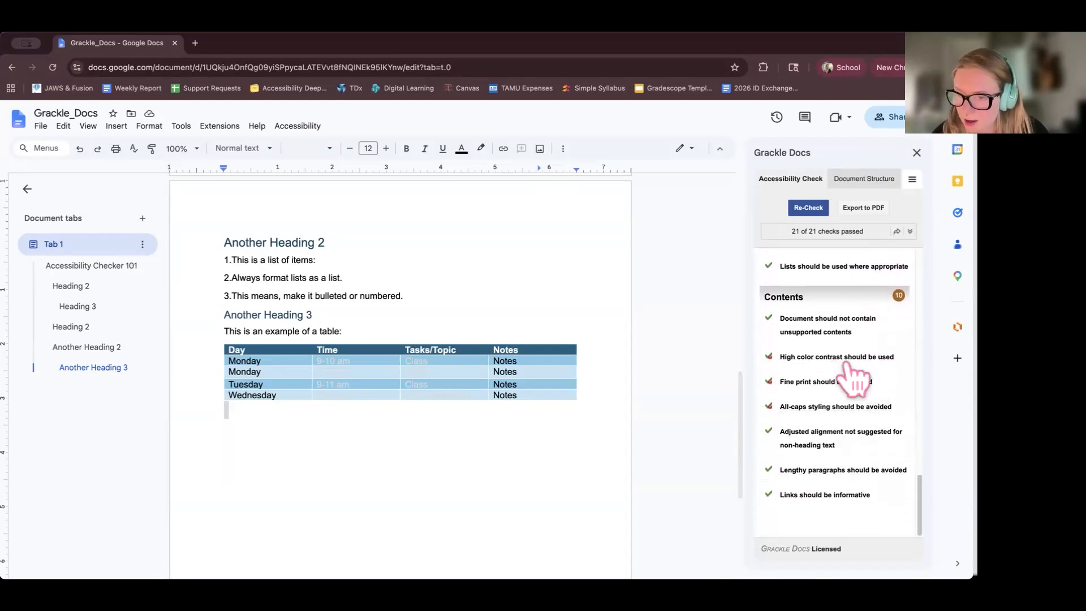
Locate the low-contrast text reported by the high color contrast check and set the four Time column entries to black
click(861, 358)
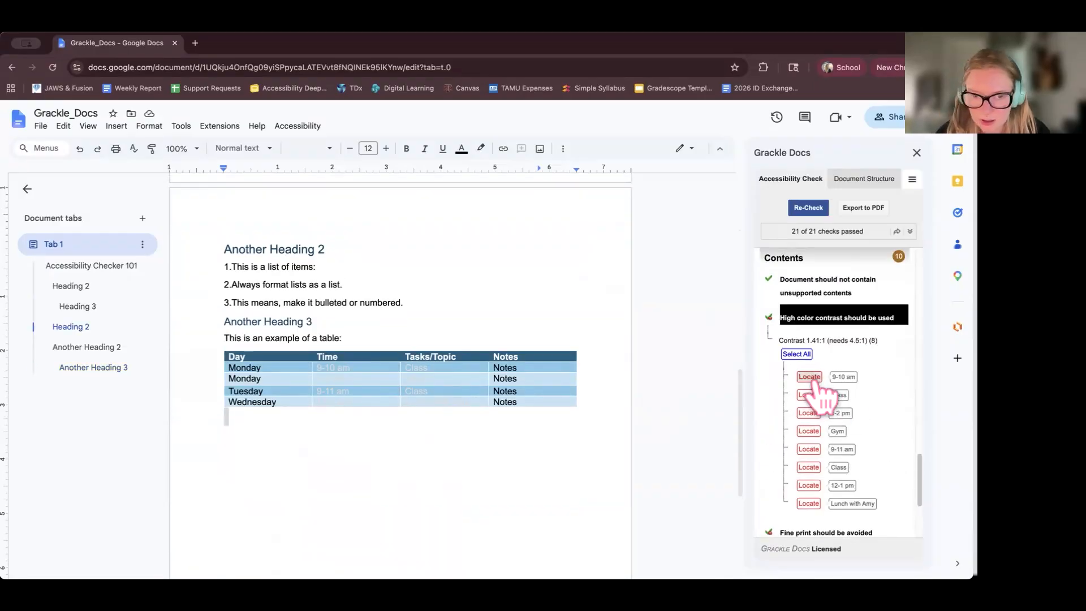
click(810, 377)
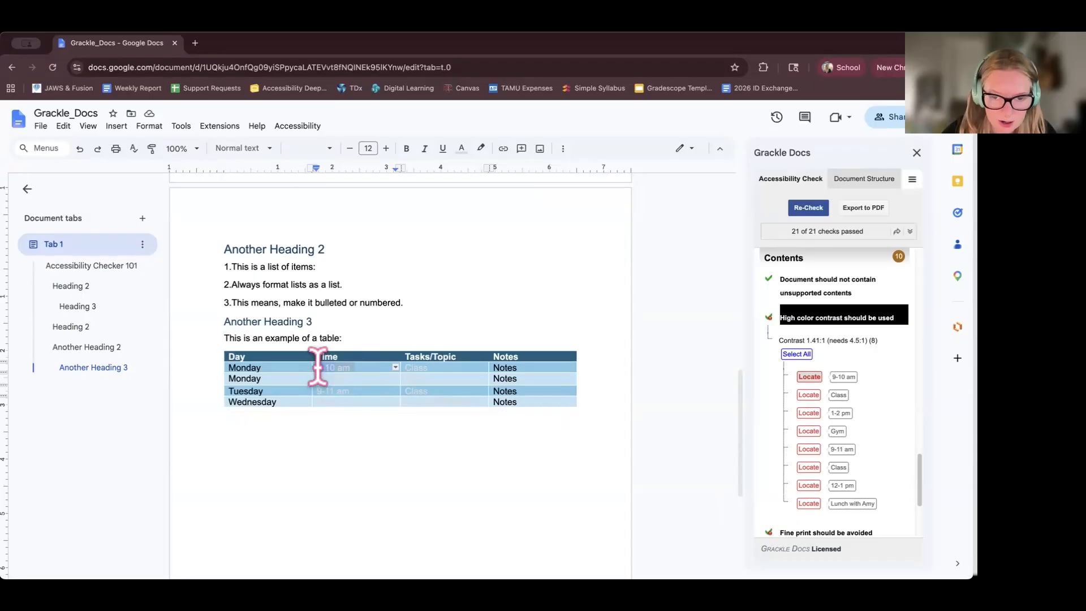
drag(318, 368, 363, 405)
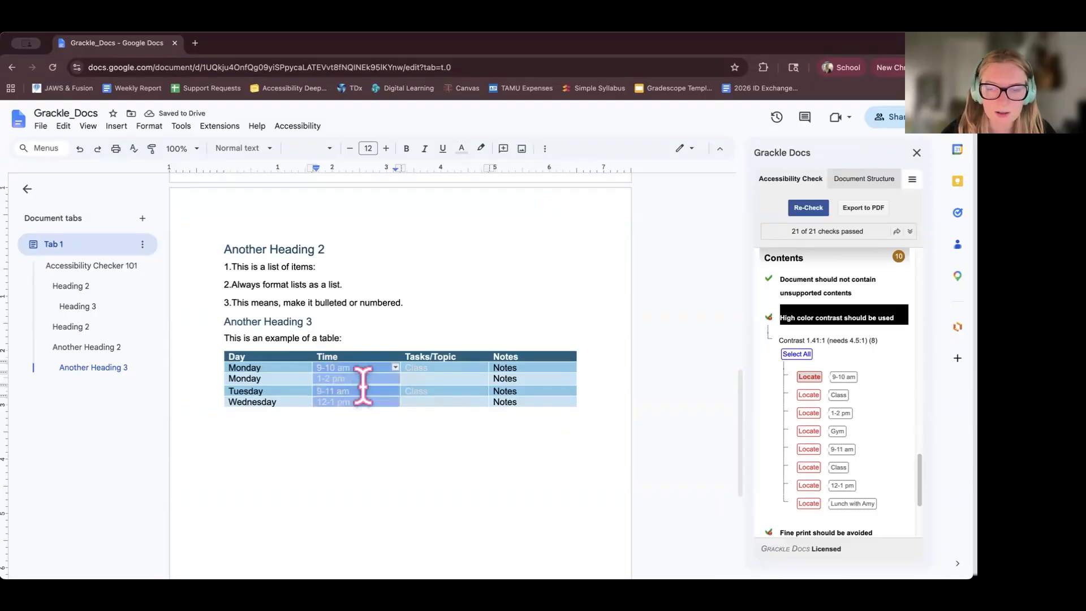
click(462, 150)
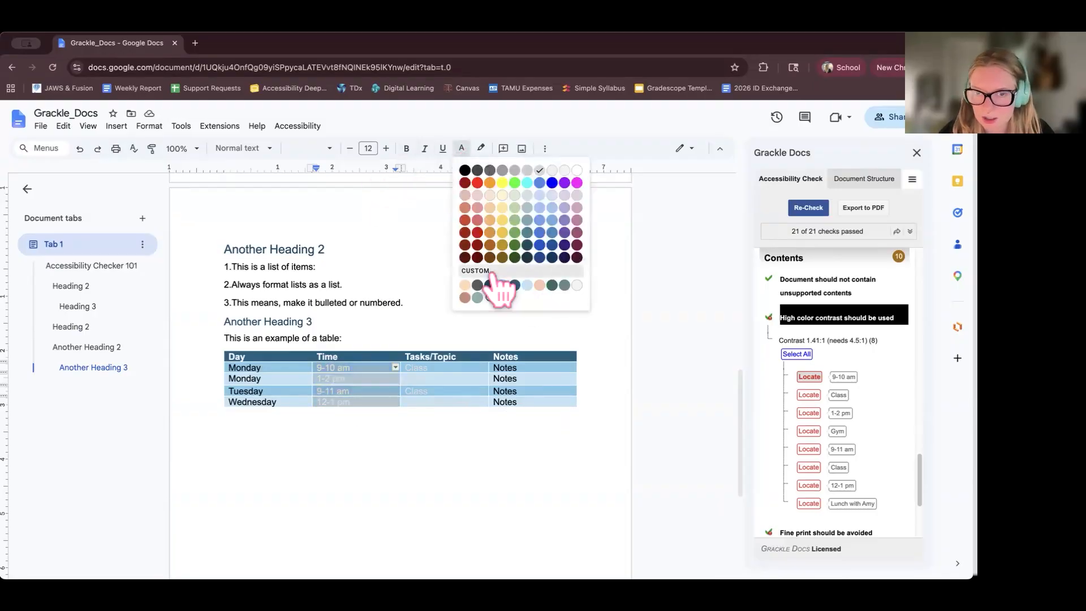
click(465, 170)
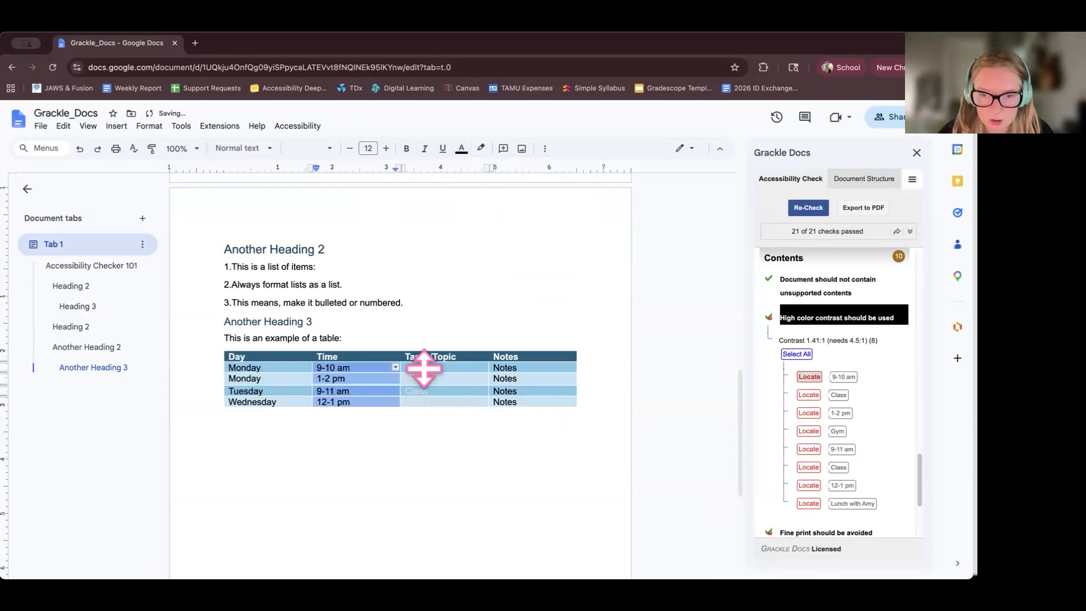
Set the four Tasks/Topic column entries below the table header to black and re-run the accessibility check
drag(406, 368, 473, 405)
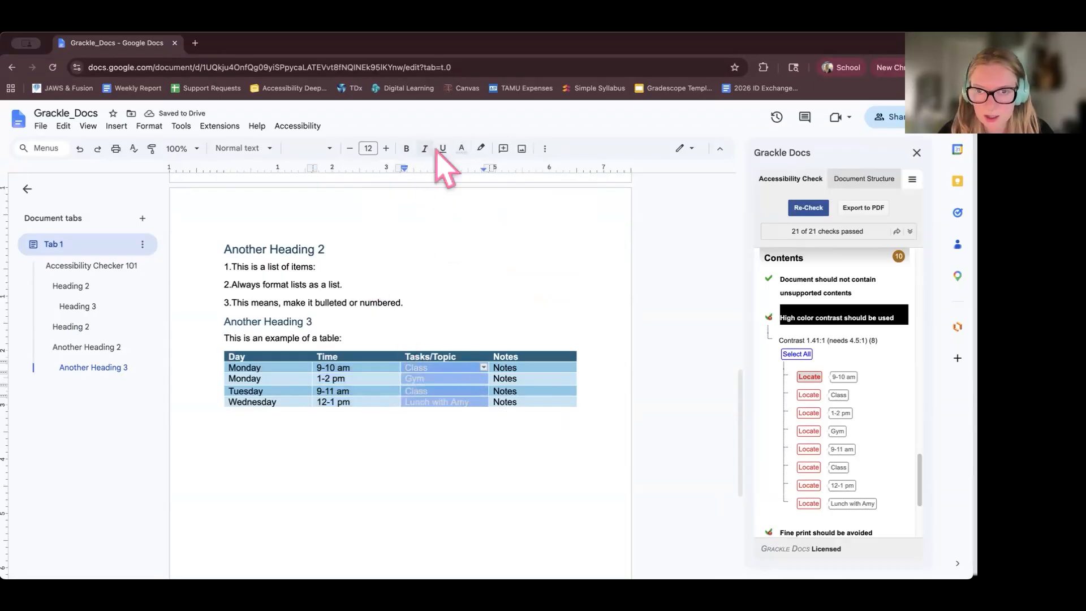
click(461, 148)
click(464, 170)
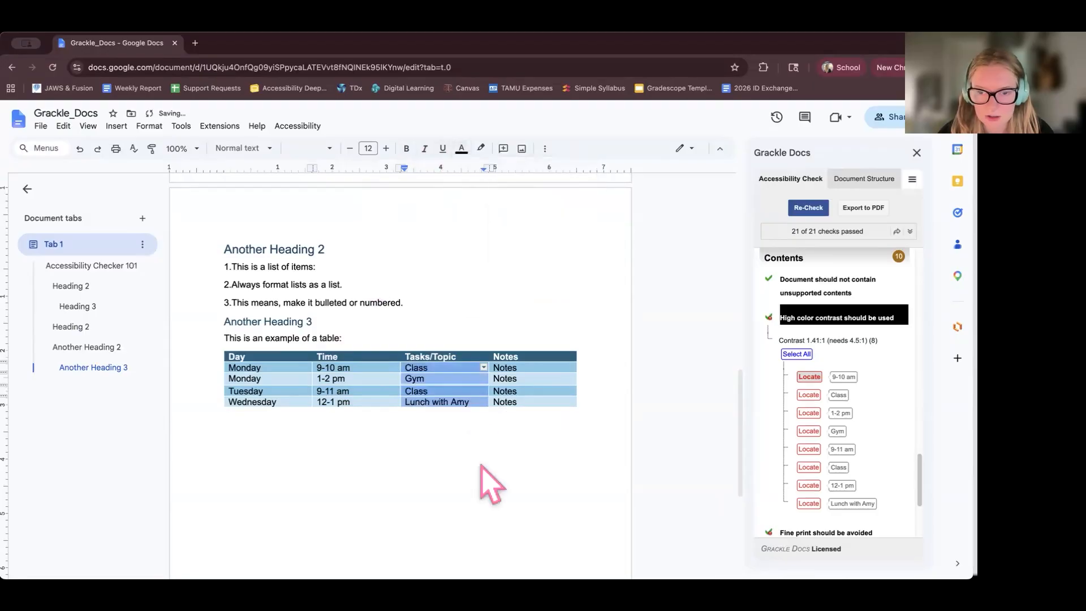
click(480, 478)
scroll(480, 478, down, 1)
scroll(480, 478, up, 1)
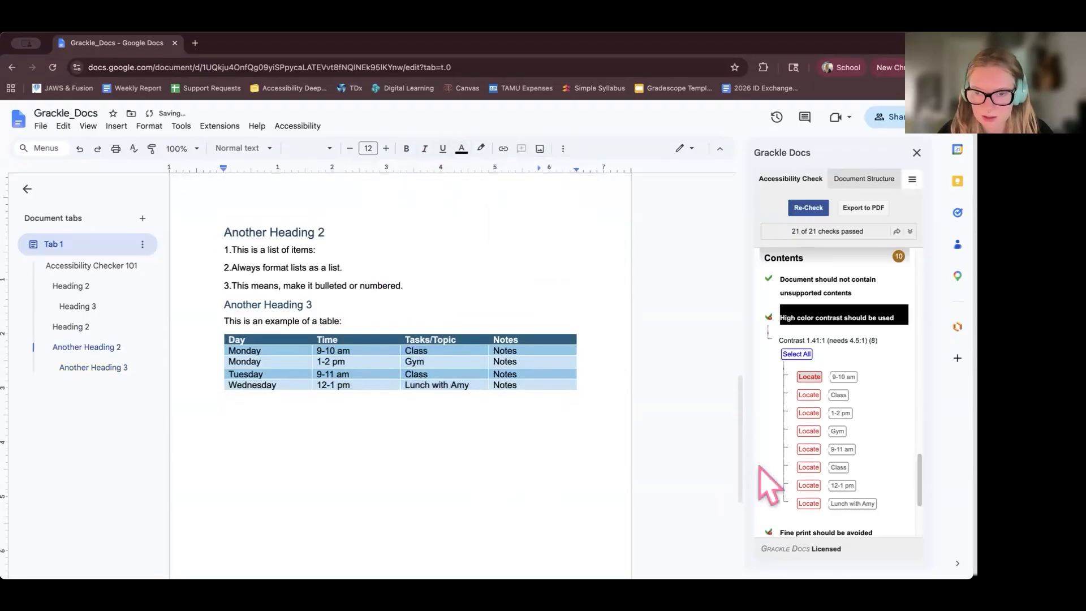
click(811, 208)
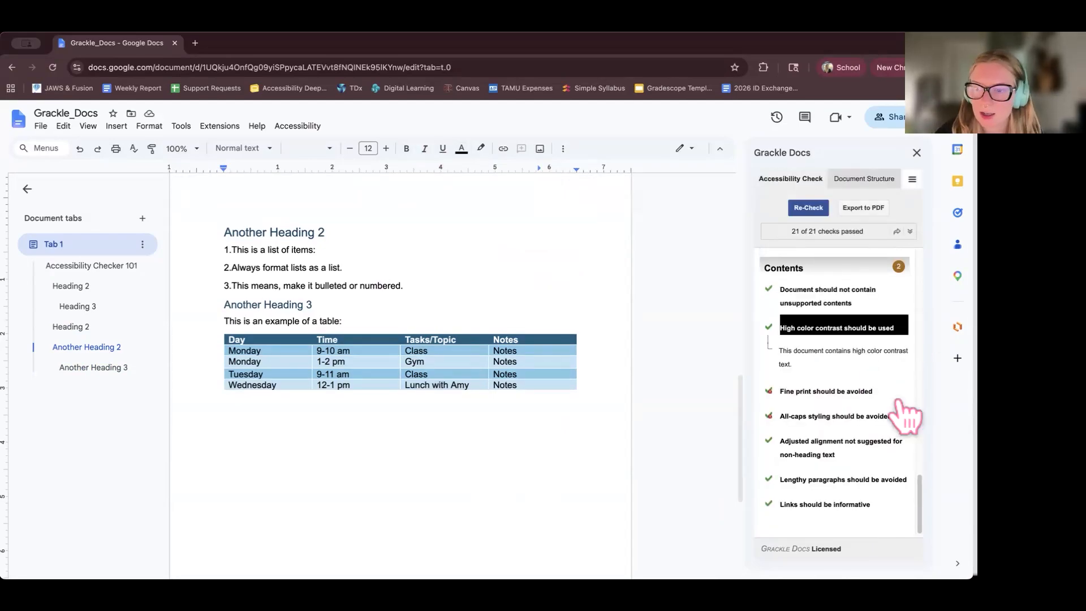
Locate the text flagged by the fine print check and set the paragraph under Heading 3 to font size 12
click(847, 392)
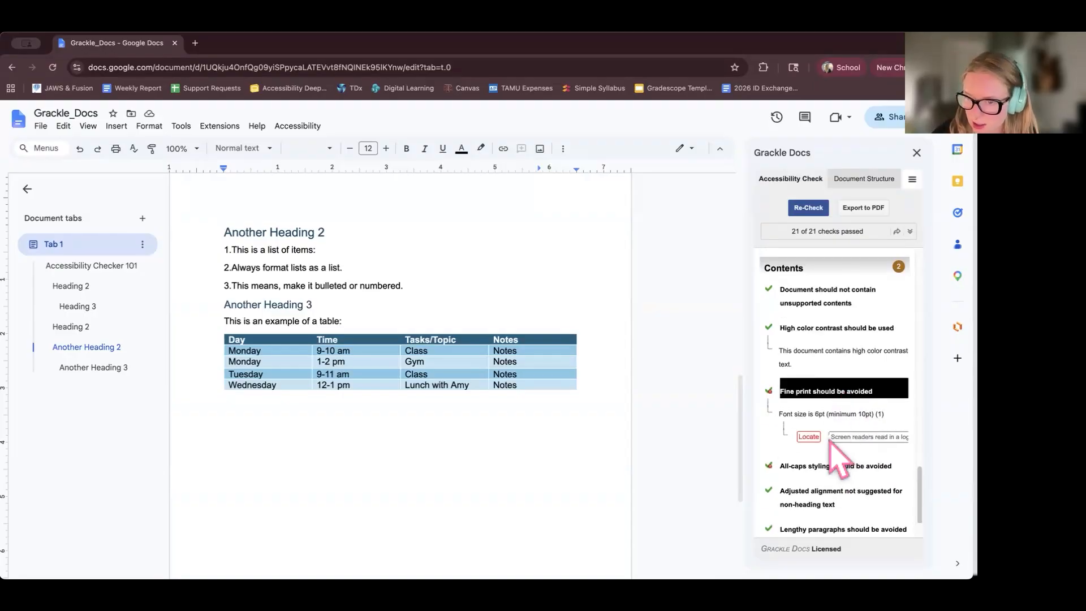
click(810, 436)
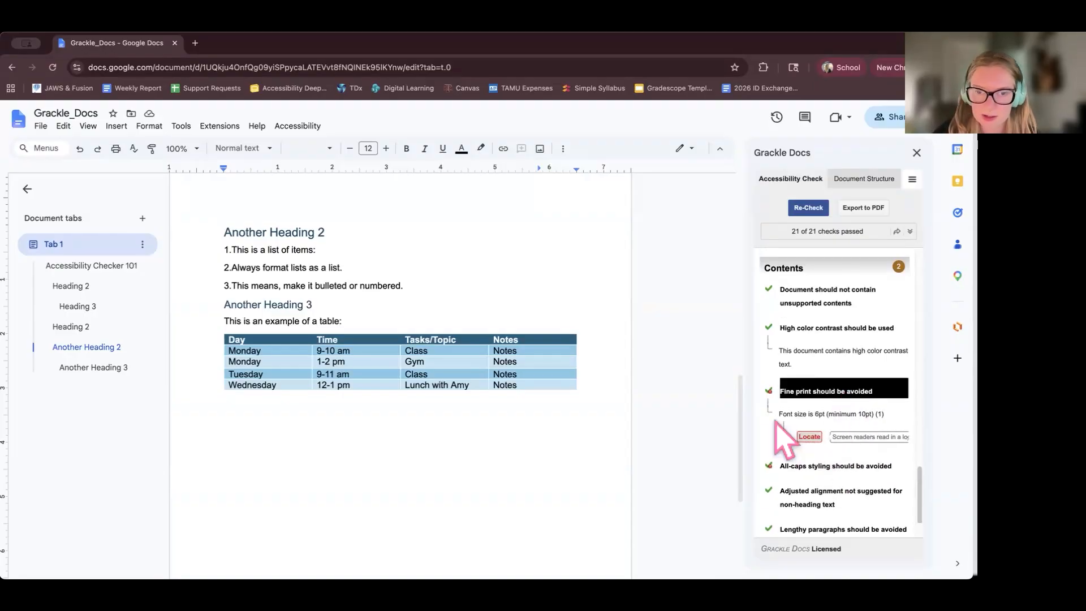
scroll(475, 351, up, 1)
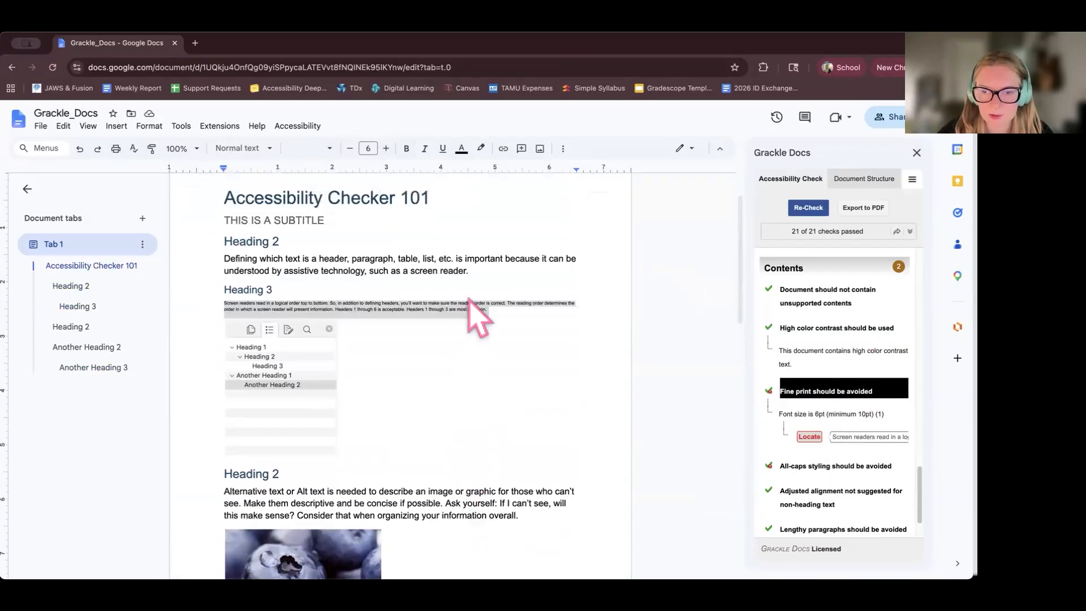
triple_click(466, 304)
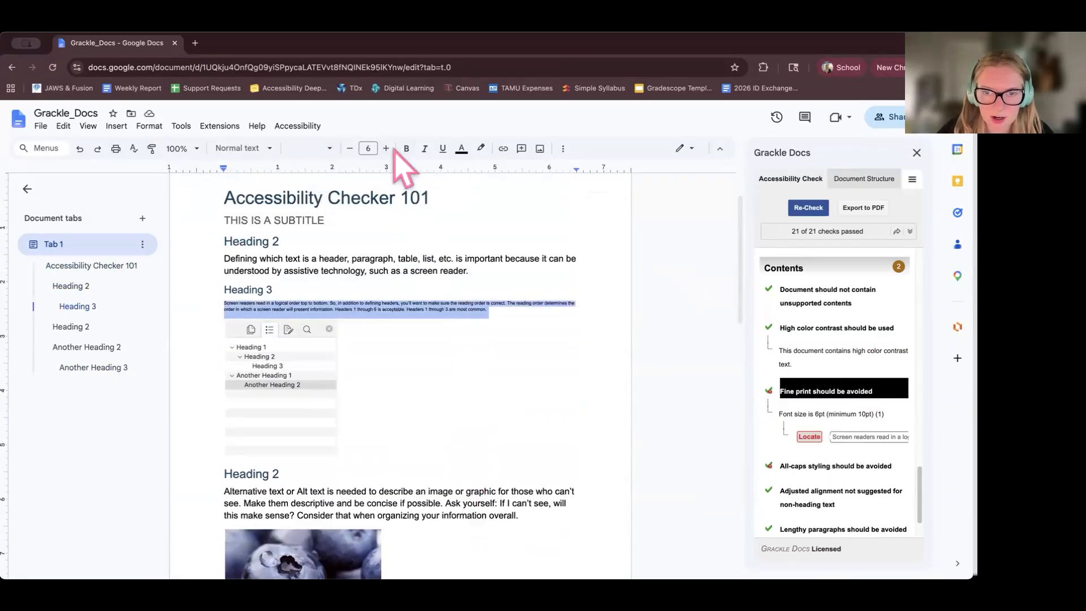
click(369, 148)
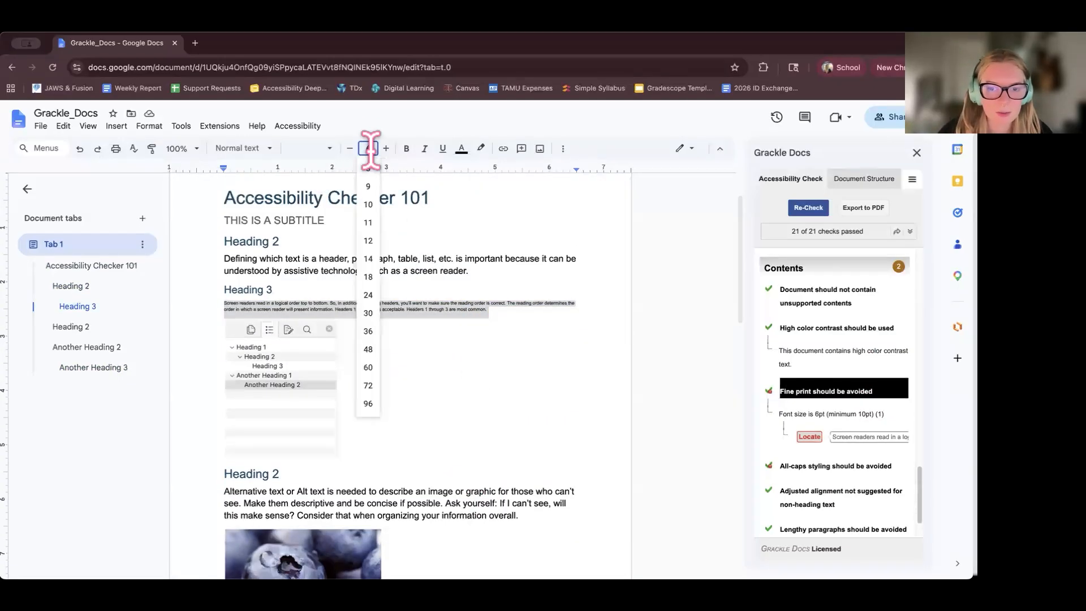
click(370, 242)
click(475, 339)
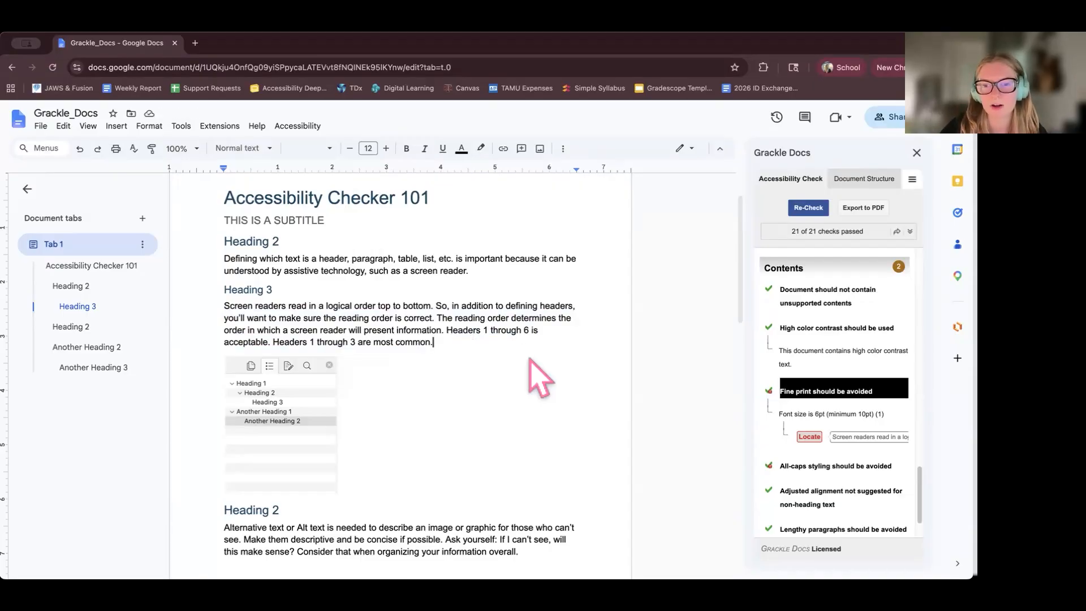
Locate the text flagged by the all-caps styling check and rewrite the subtitle as "This is a Subtitle"
scroll(803, 408, down, 2)
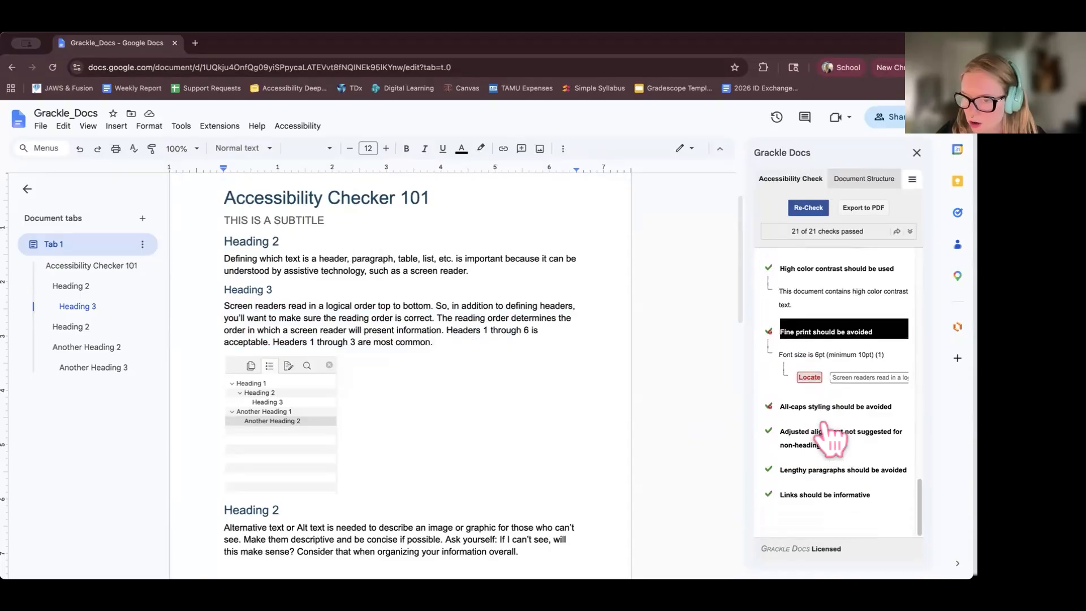
click(861, 408)
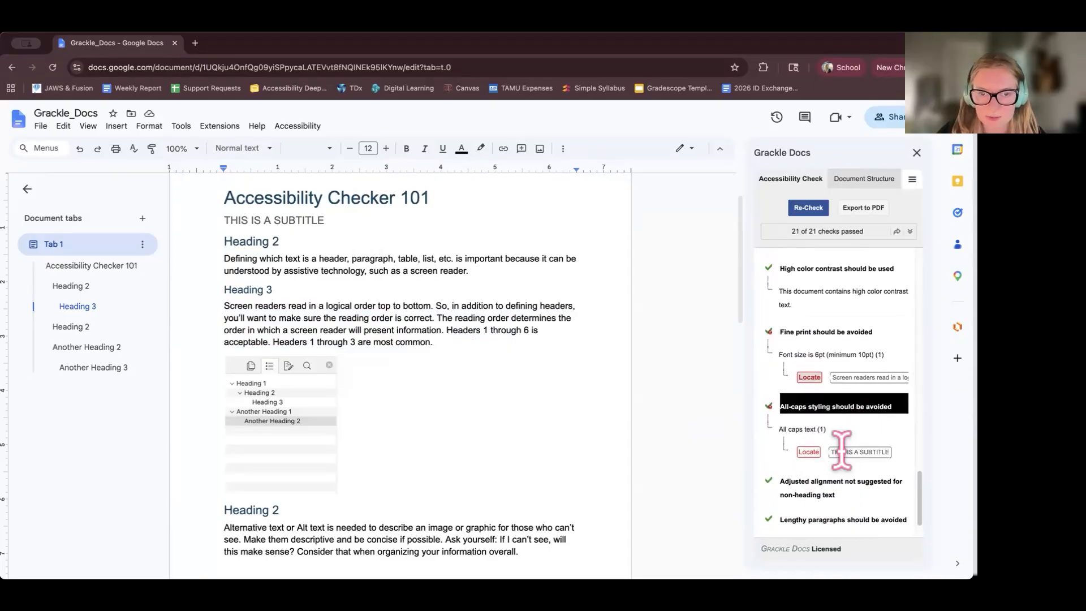
click(809, 452)
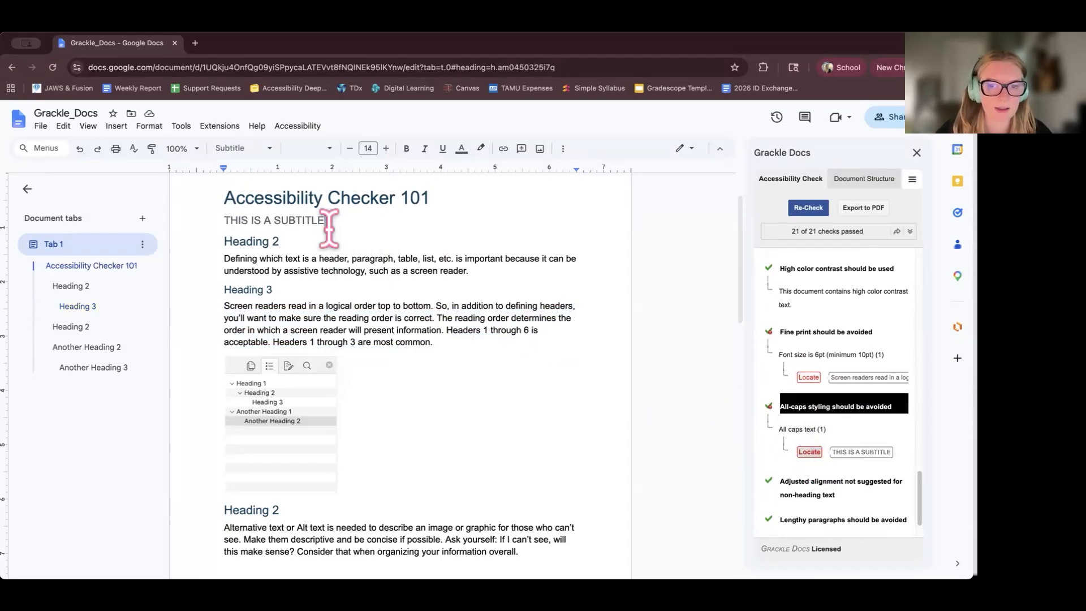
text(This is )
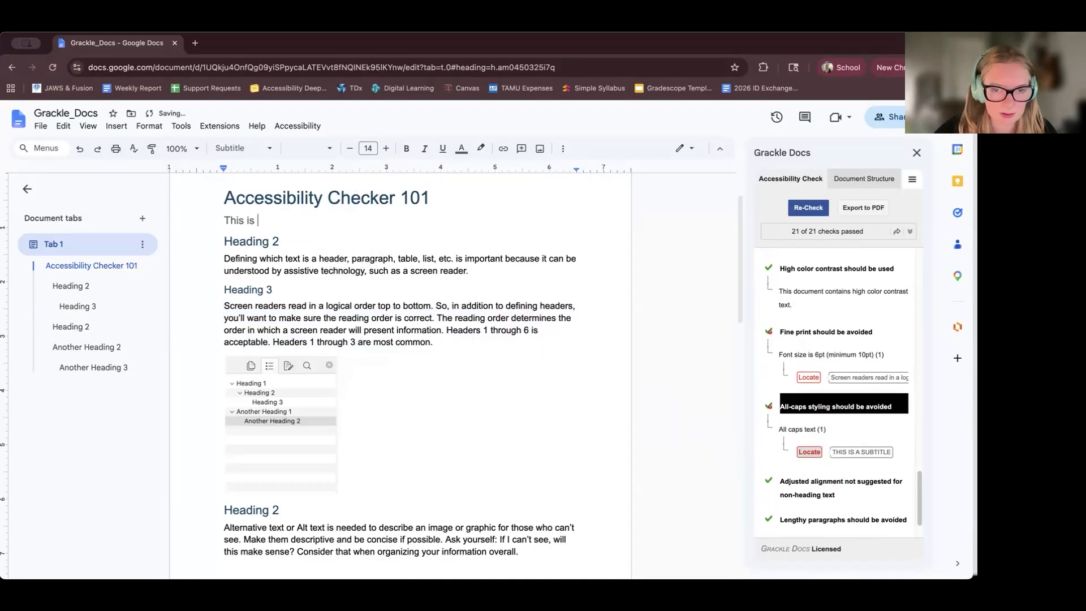
text(a Subtitle)
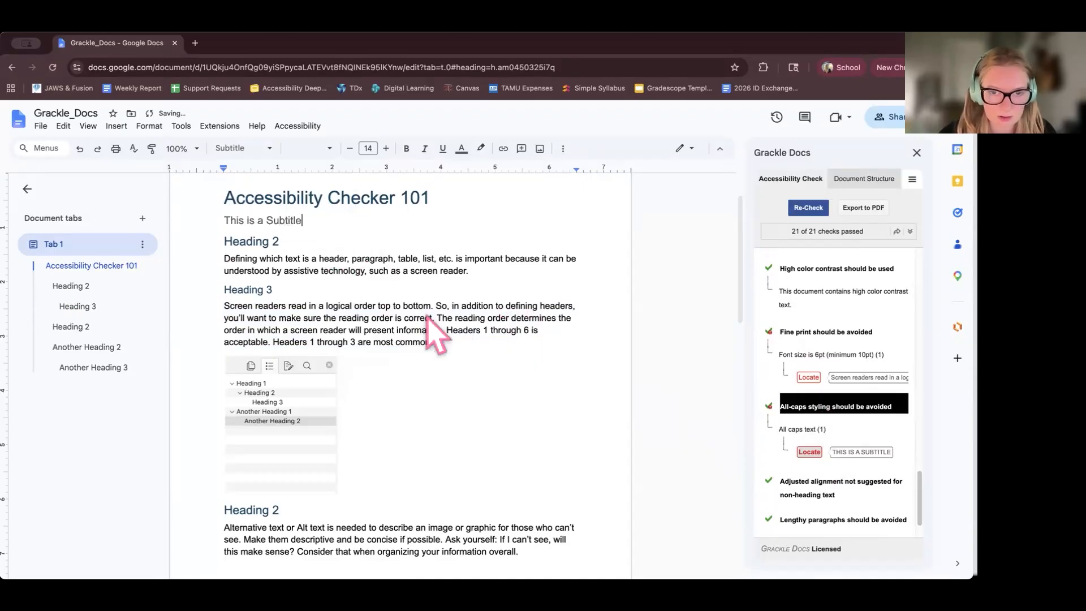
click(430, 318)
scroll(396, 277, up, 1)
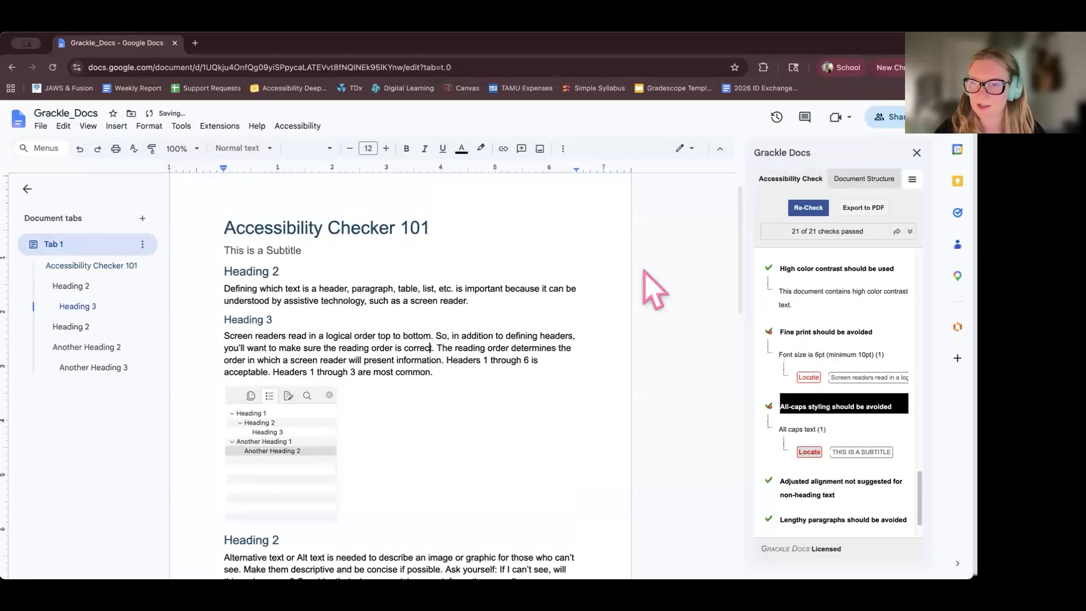
Re-run the accessibility check, review the results of all sections, and close the Grackle Docs checker
click(803, 209)
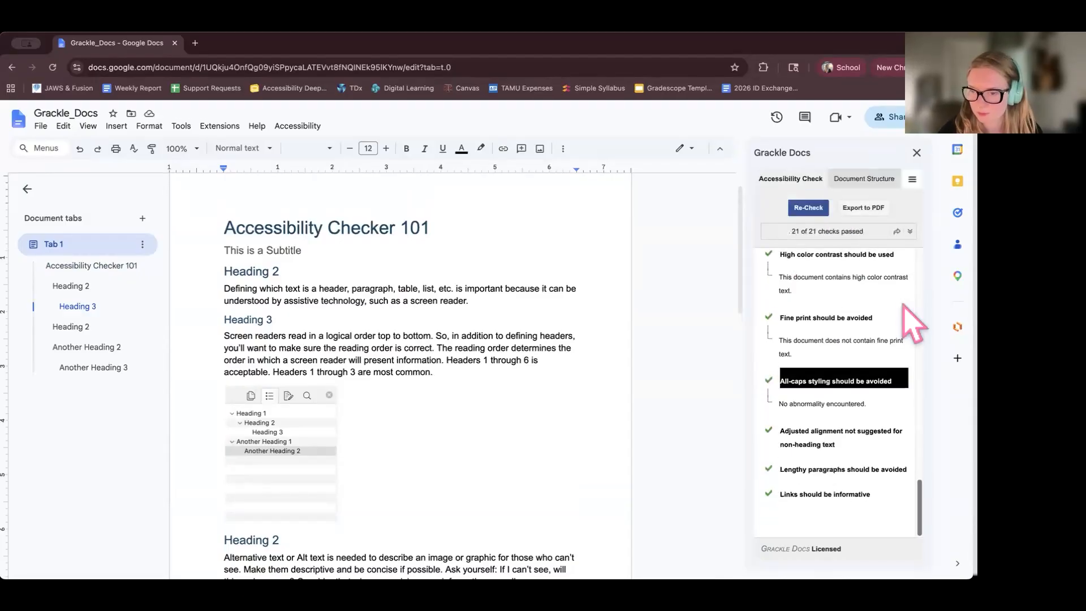
scroll(908, 320, up, 5)
scroll(910, 319, up, 10)
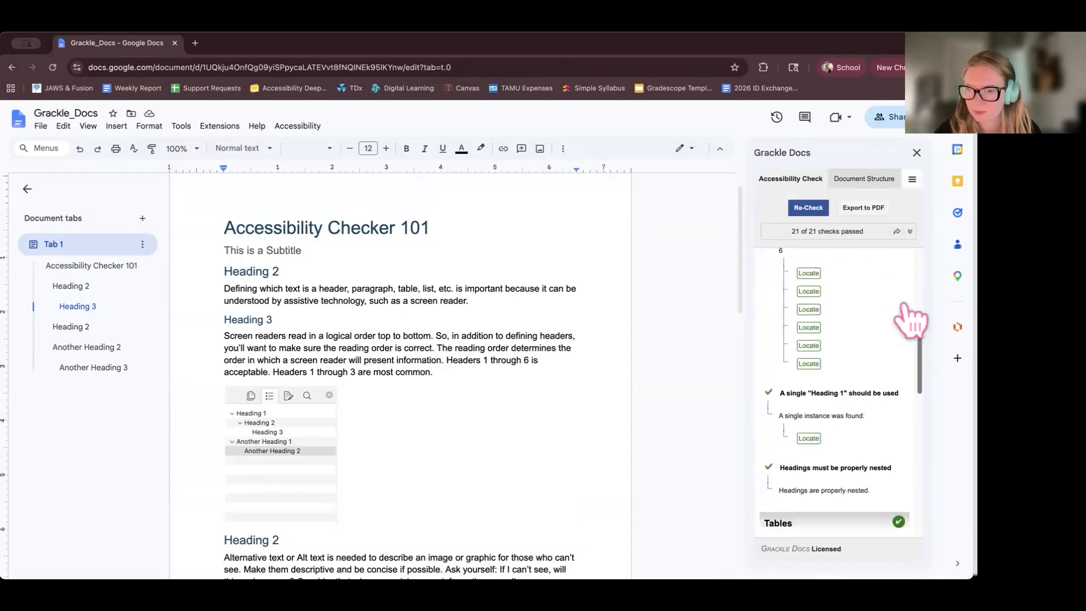
click(917, 153)
click(667, 337)
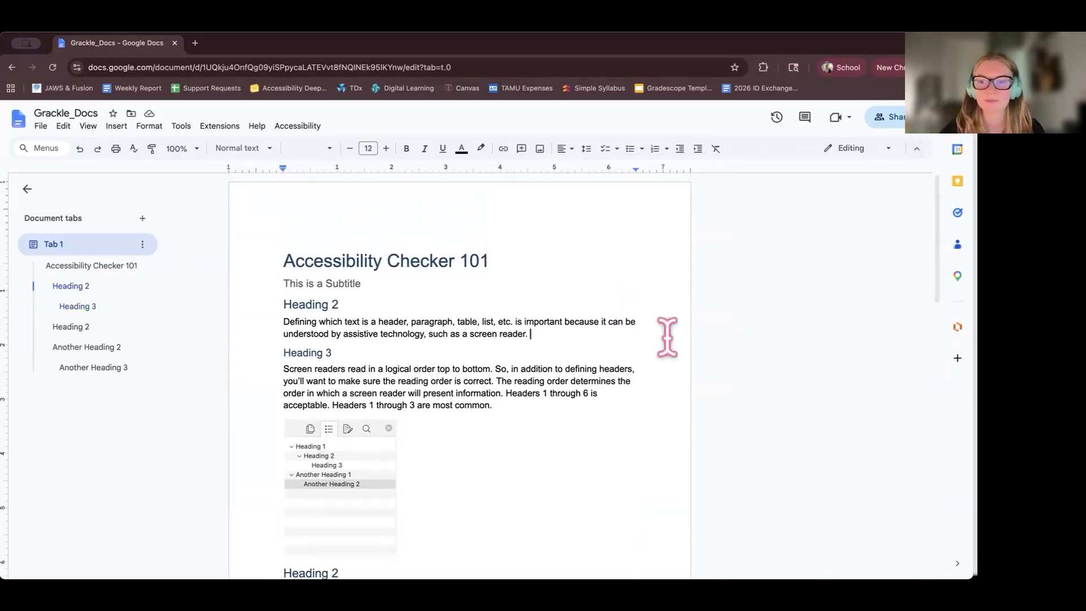